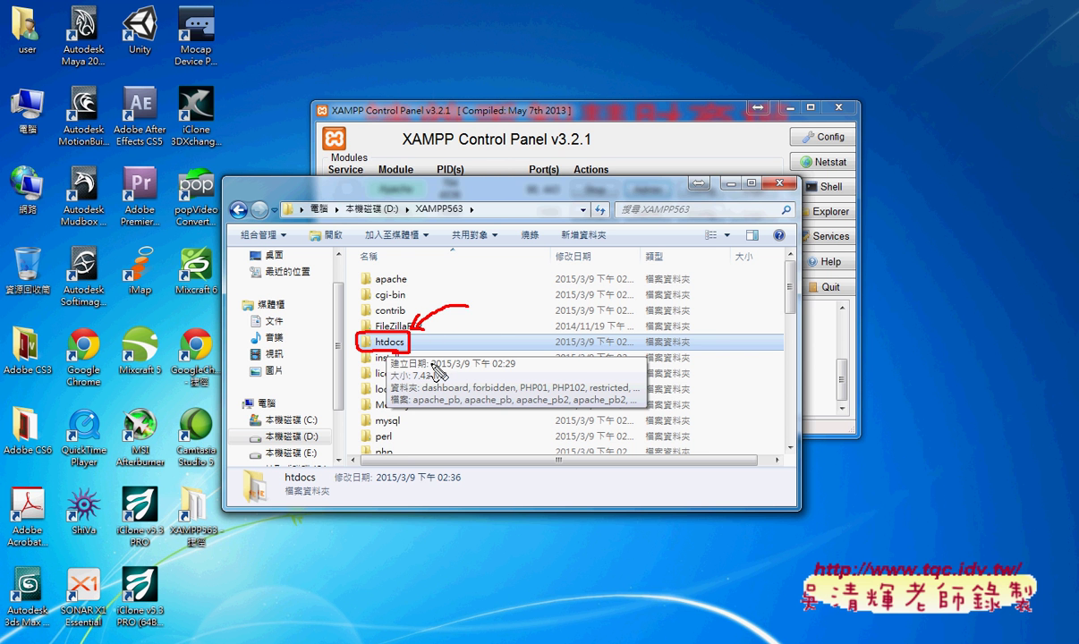
Step: Open the PHP01 folder inside htdocs and select all of its php_form files
{"action": "key", "text": "Escape"}
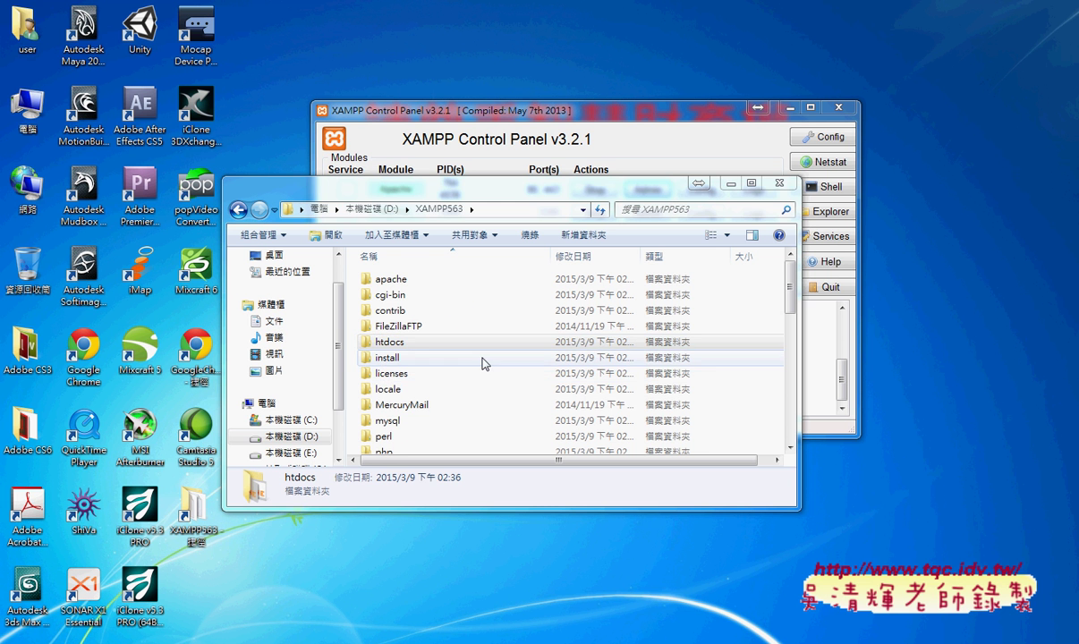
{"action": "double_click", "coordinate": [463, 343]}
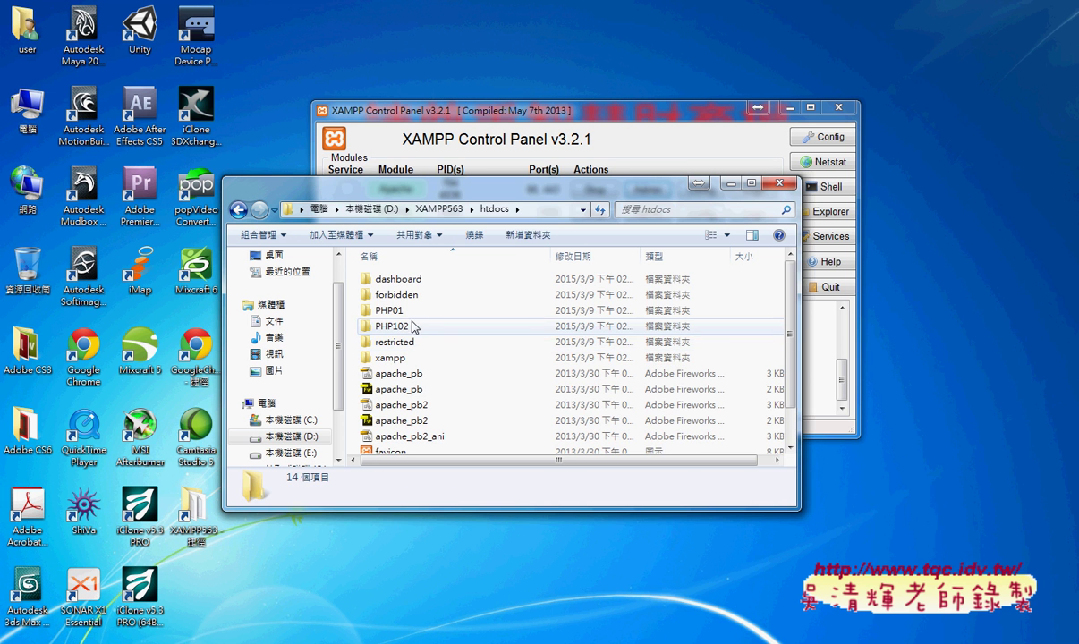
{"action": "left_click", "coordinate": [403, 313]}
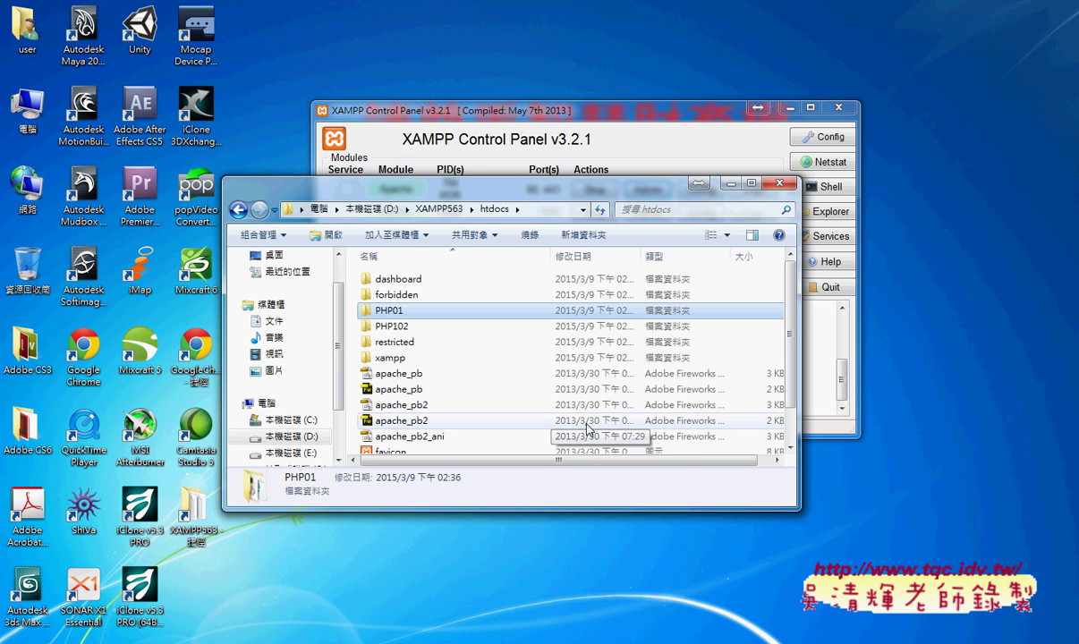
{"action": "double_click", "coordinate": [372, 308]}
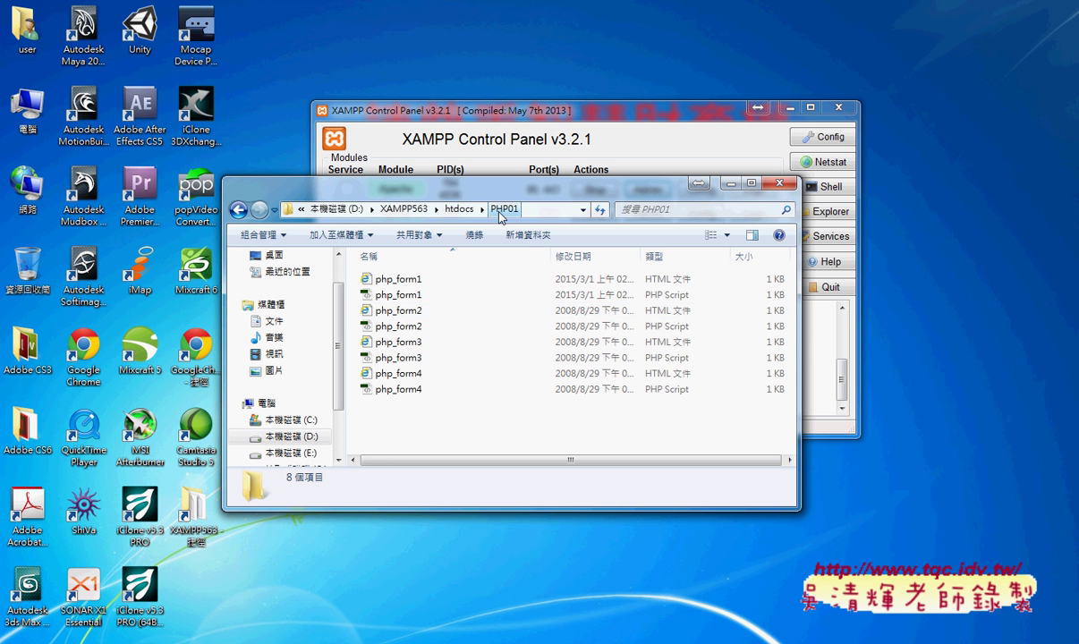
{"action": "left_click_drag", "start_coordinate": [439, 401], "coordinate": [365, 264]}
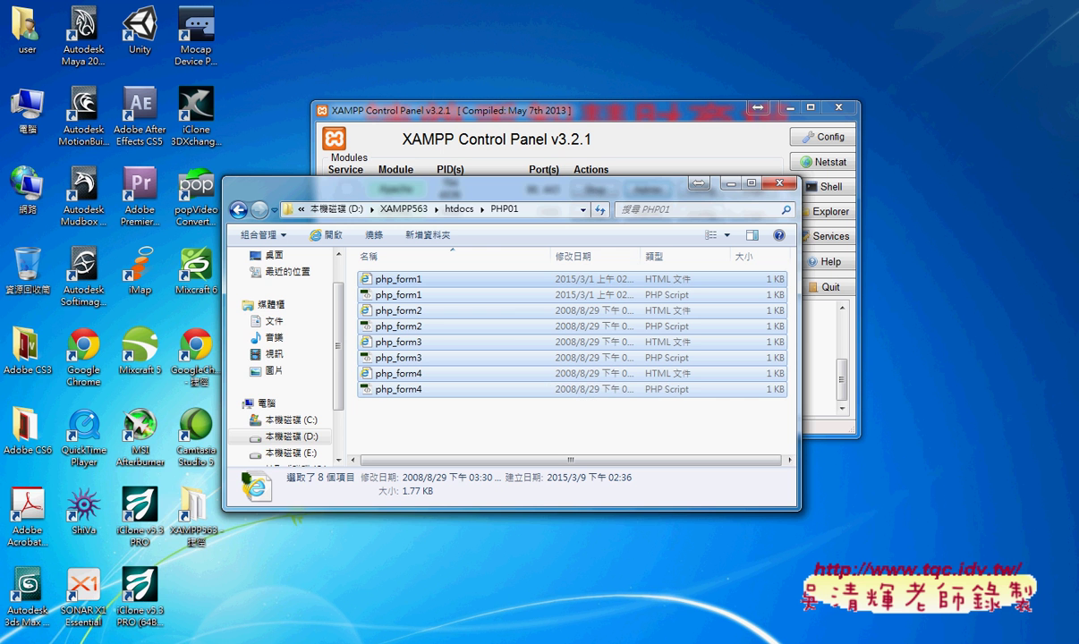
{"action": "key", "text": "super"}
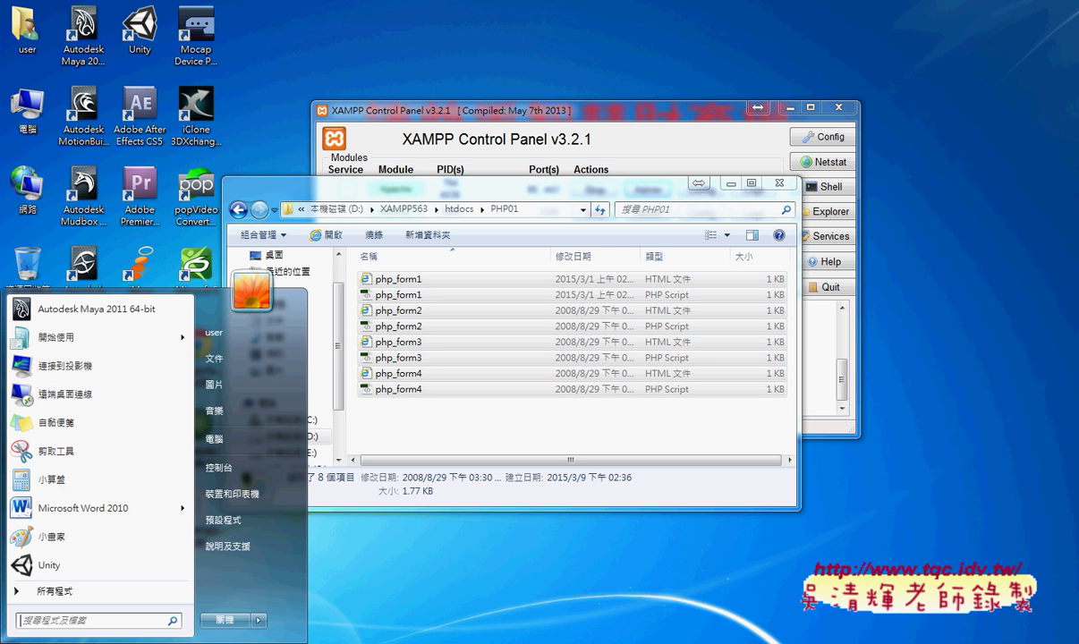
{"action": "left_click", "coordinate": [72, 588]}
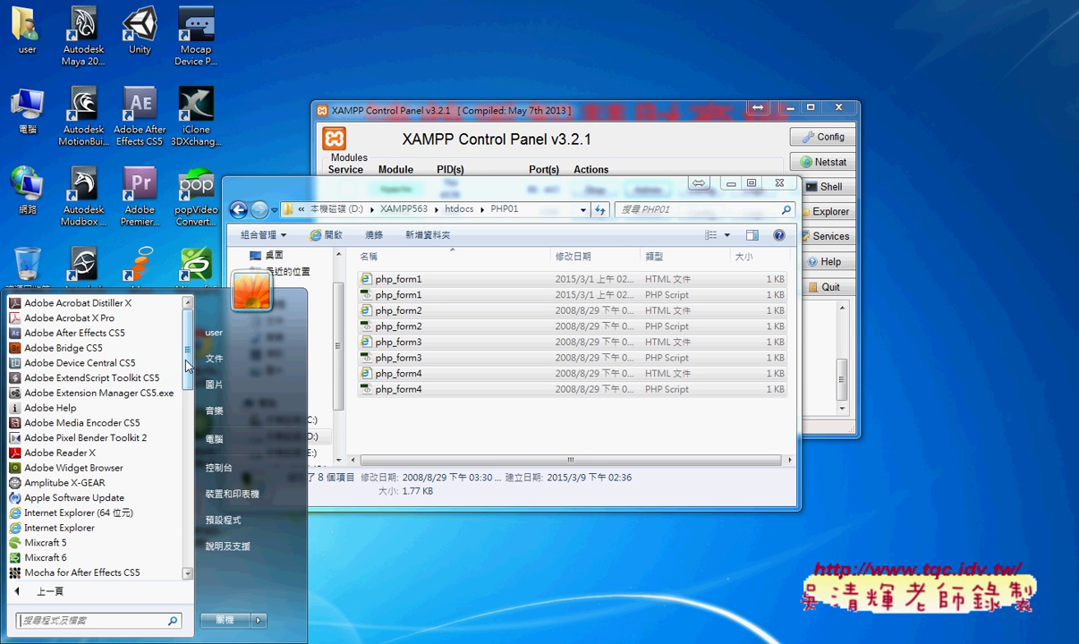
{"action": "scroll", "coordinate": [186, 385], "scroll_direction": "down", "scroll_amount": 2}
{"action": "left_click_drag", "start_coordinate": [187, 391], "coordinate": [189, 470]}
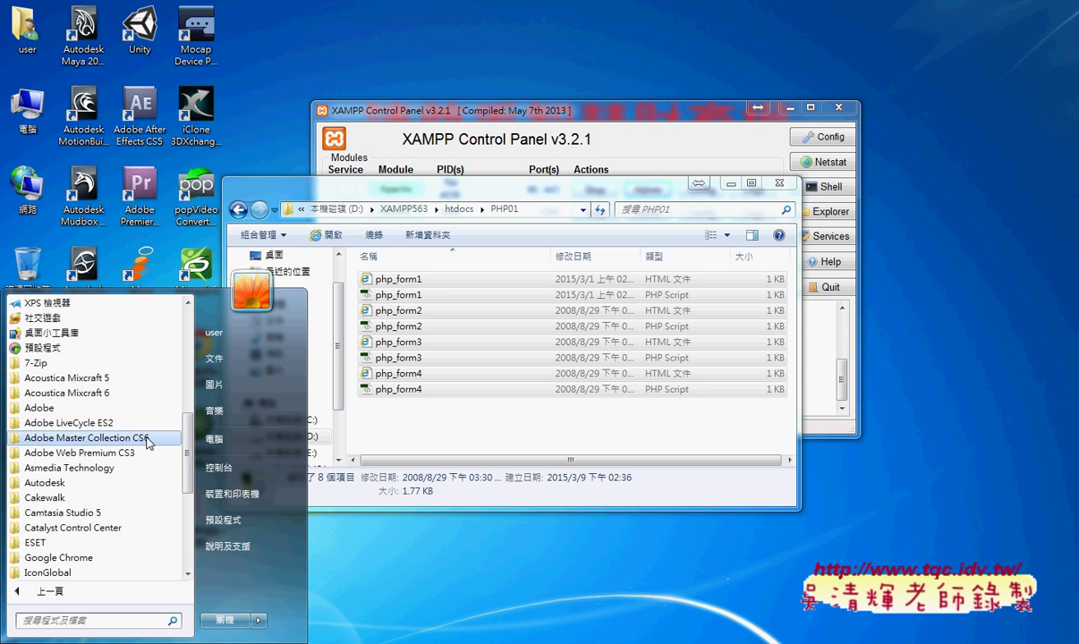
{"action": "left_click", "coordinate": [149, 440]}
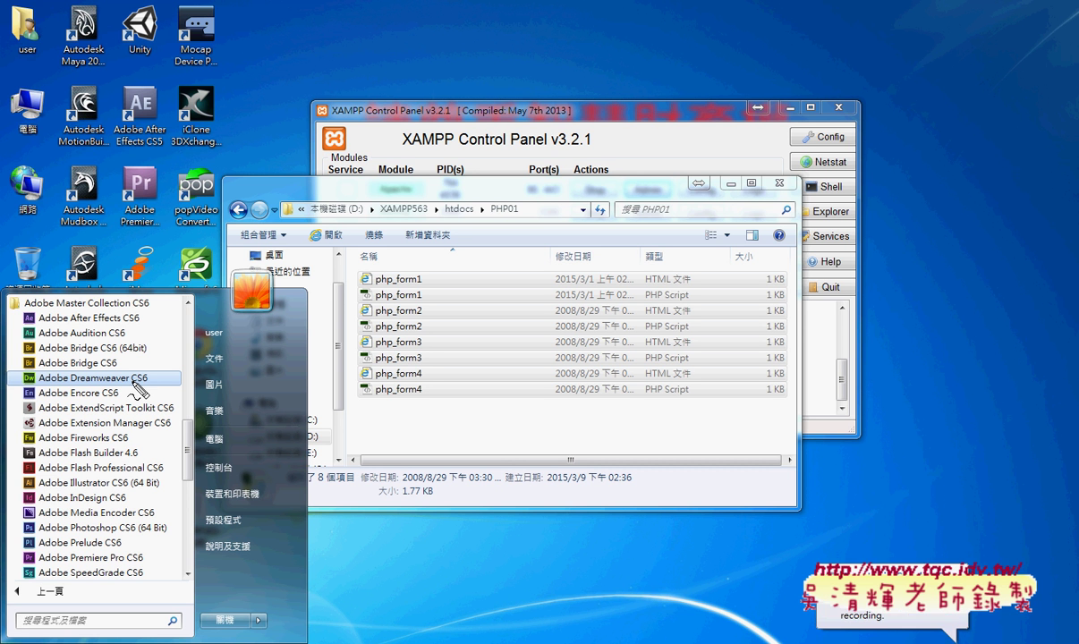
{"action": "mouse_move", "coordinate": [27, 381]}
{"action": "left_mouse_down"}
{"action": "mouse_move", "coordinate": [139, 369]}
{"action": "mouse_move", "coordinate": [125, 387]}
{"action": "left_mouse_up"}
{"action": "left_click_drag", "start_coordinate": [515, 192], "coordinate": [524, 194]}
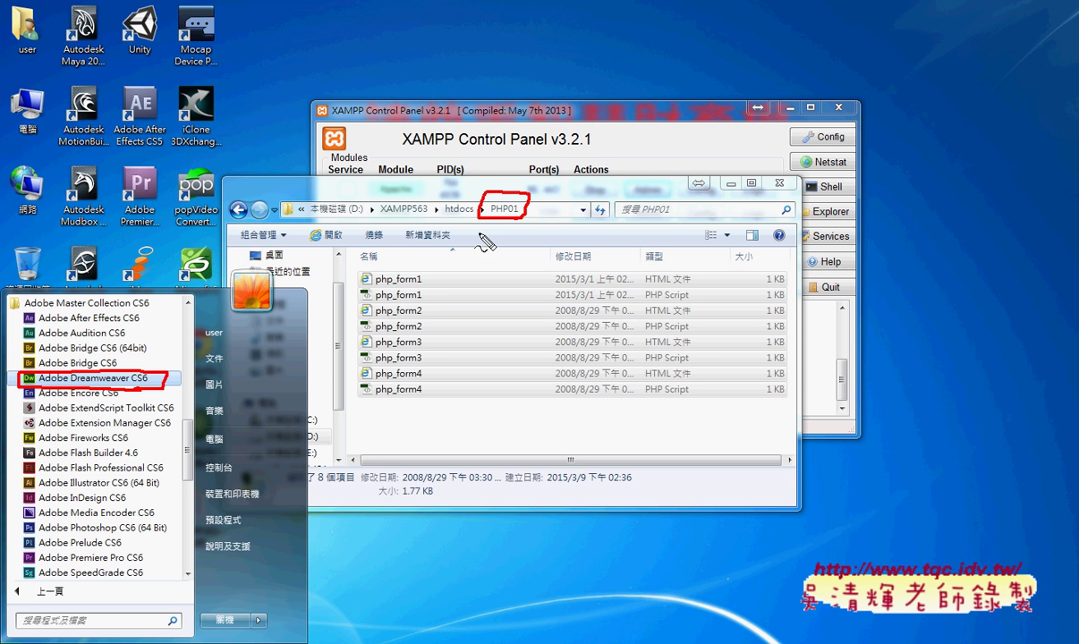
{"action": "mouse_move", "coordinate": [179, 362]}
{"action": "left_mouse_down"}
{"action": "mouse_move", "coordinate": [394, 224]}
{"action": "mouse_move", "coordinate": [461, 215]}
{"action": "left_mouse_up"}
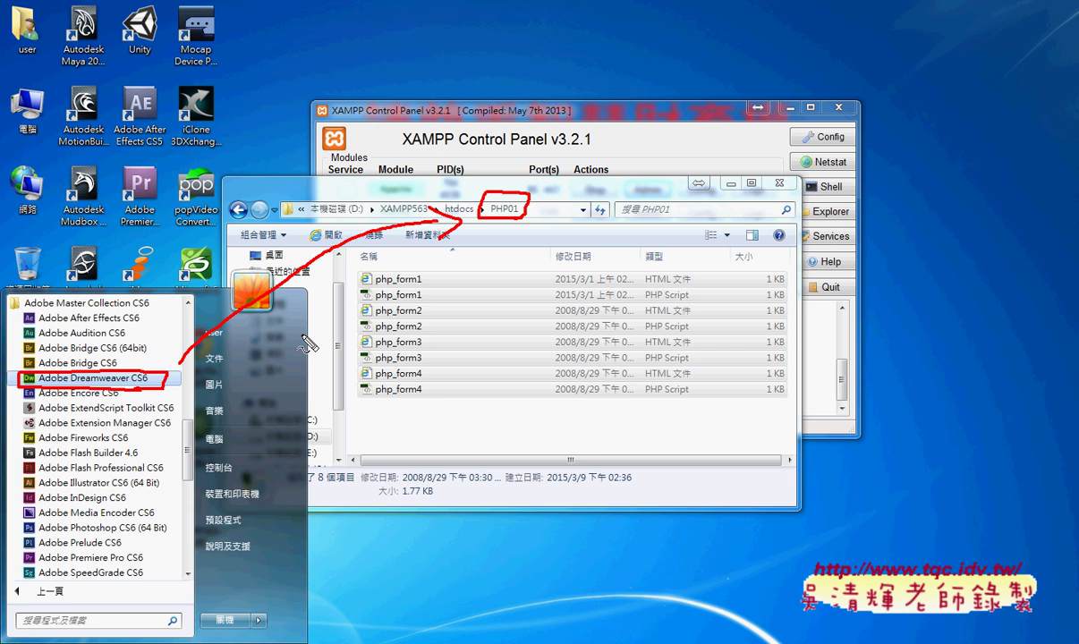
{"action": "key", "text": "Escape"}
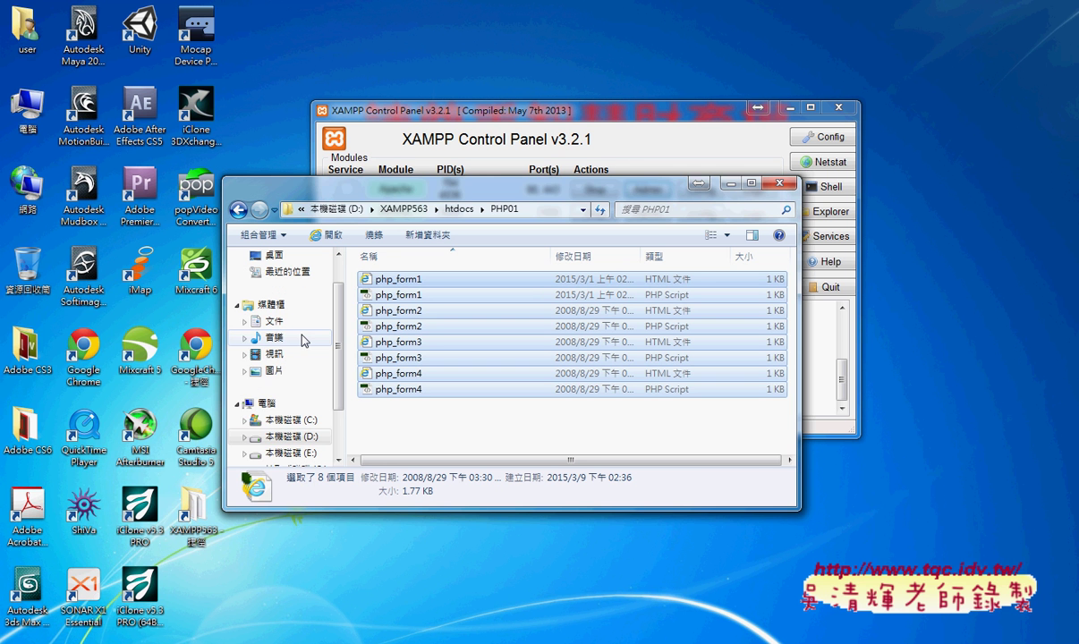
Step: Launch Adobe Dreamweaver CS6 from the Adobe Master Collection CS6 programs and continue with the trial version
{"action": "left_click", "coordinate": [34, 637]}
{"action": "left_click", "coordinate": [63, 589]}
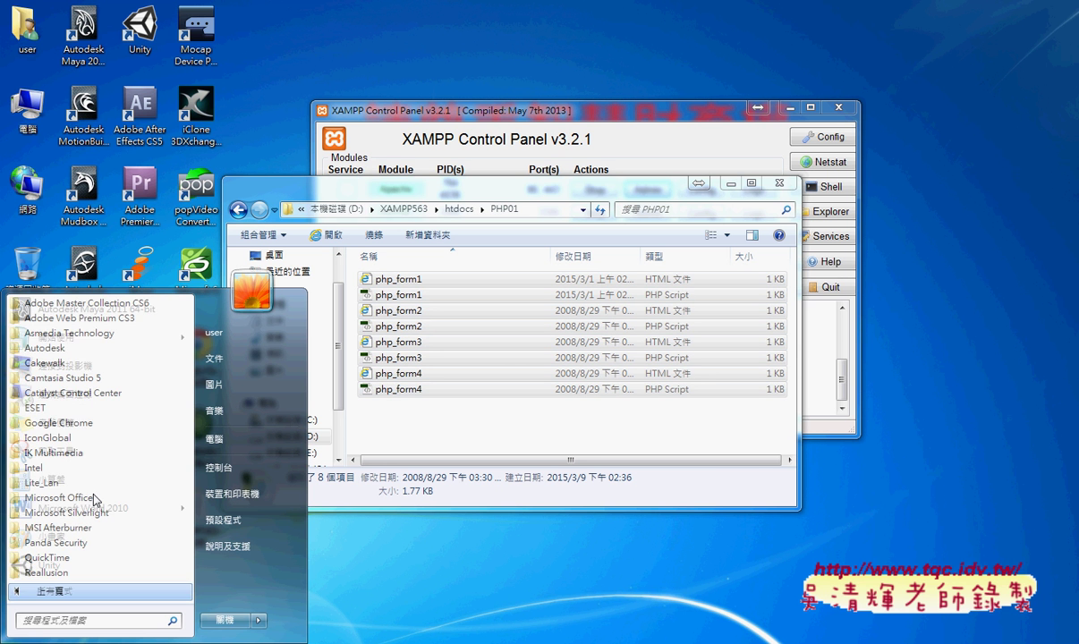
{"action": "left_click_drag", "start_coordinate": [190, 498], "coordinate": [147, 394]}
{"action": "left_click", "coordinate": [151, 422]}
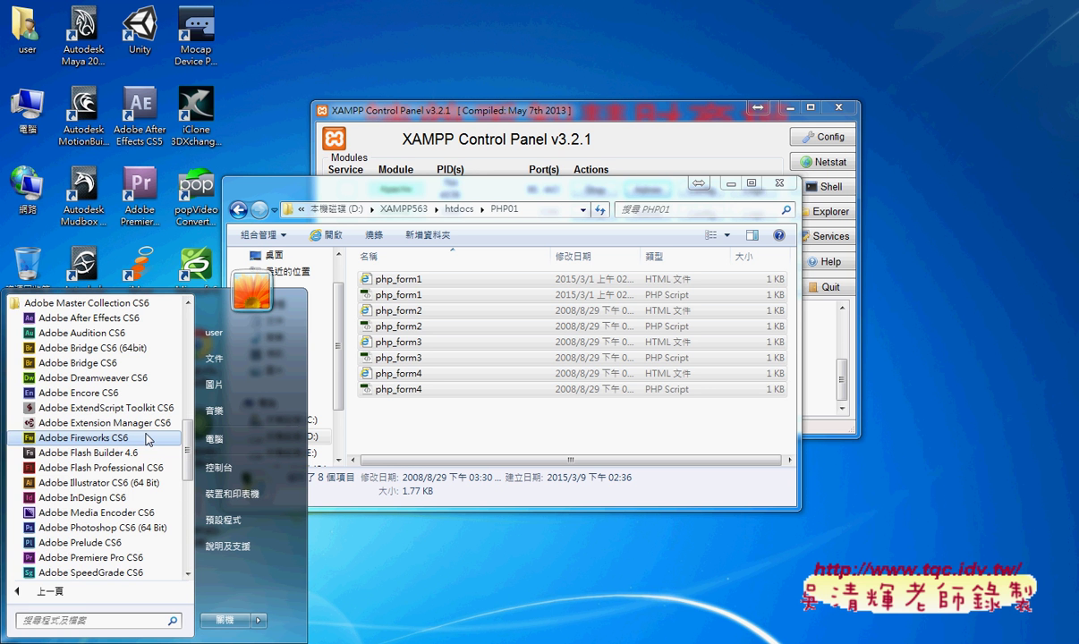
{"action": "left_click_drag", "start_coordinate": [142, 442], "coordinate": [152, 386]}
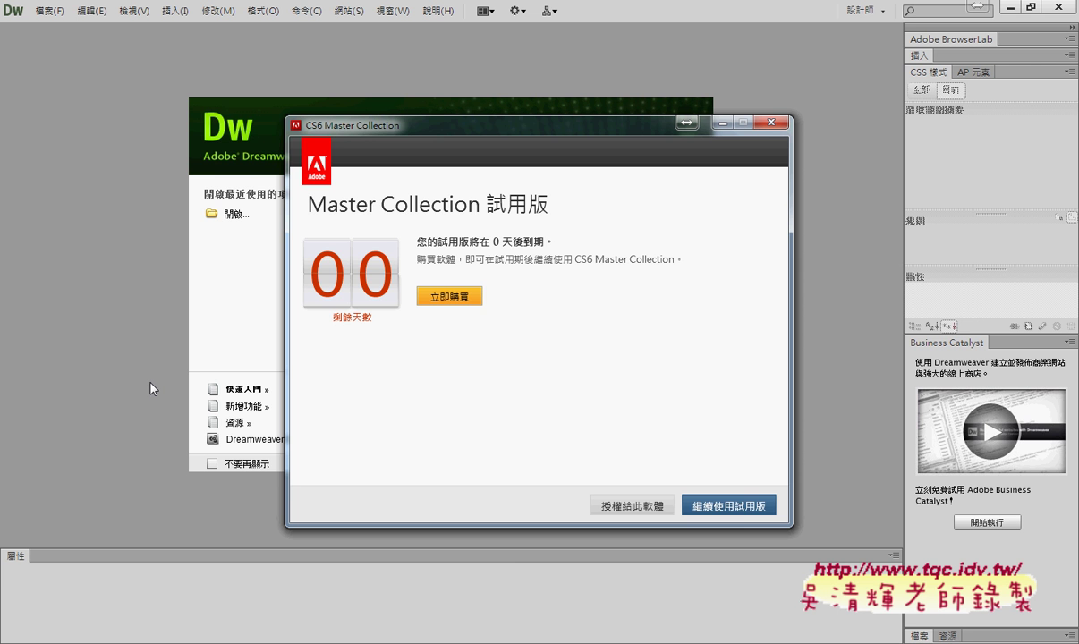
{"action": "left_click", "coordinate": [733, 507]}
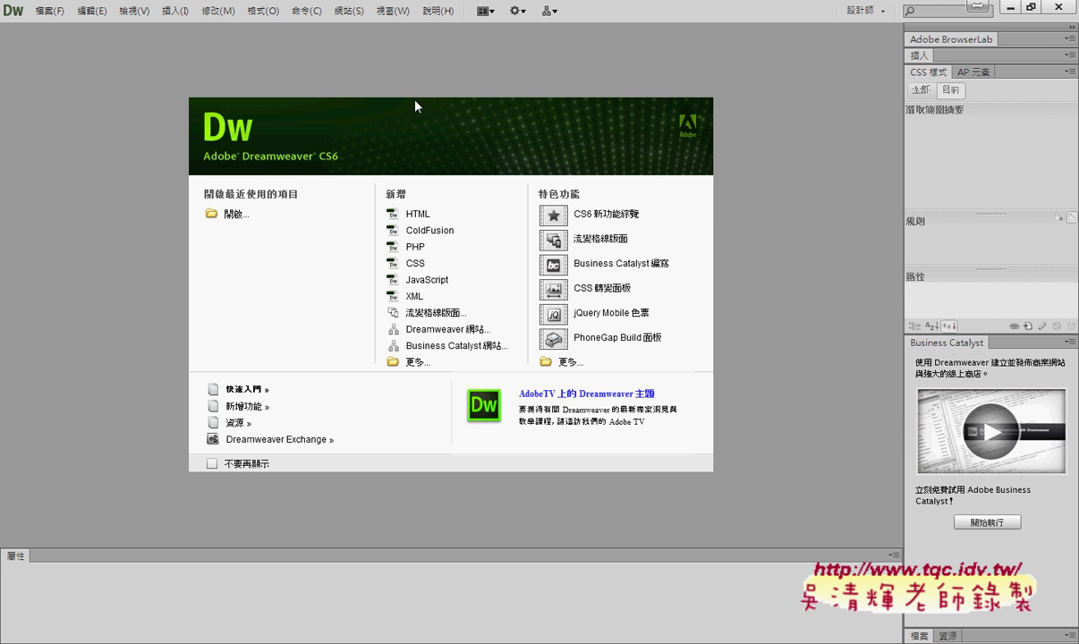
Step: Create a new Dreamweaver site and name it PHP01
{"action": "left_click", "coordinate": [346, 13]}
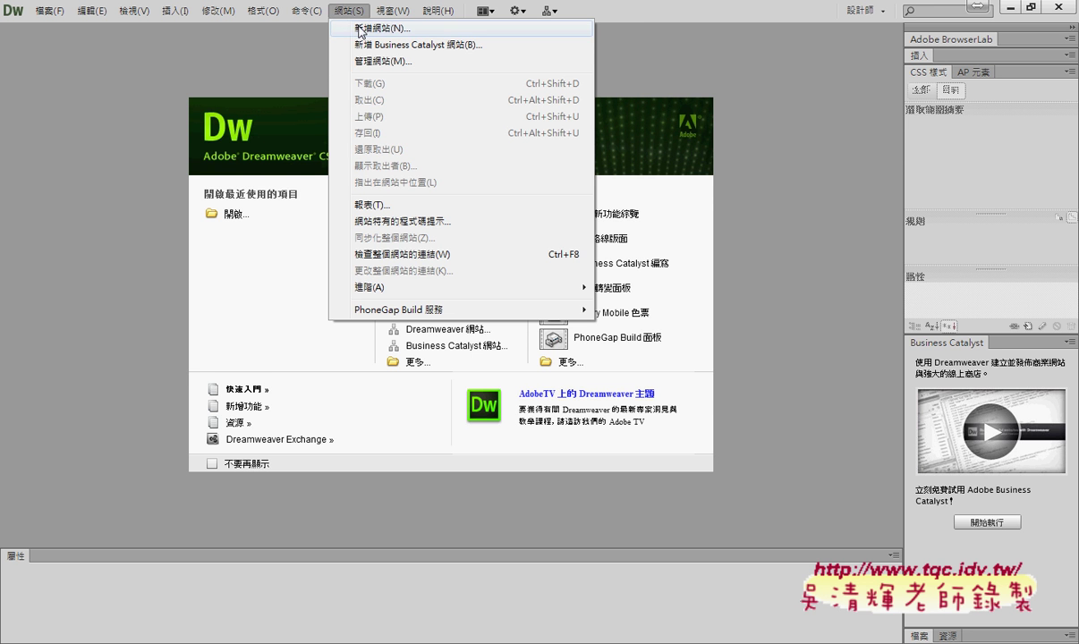
{"action": "left_click", "coordinate": [361, 29]}
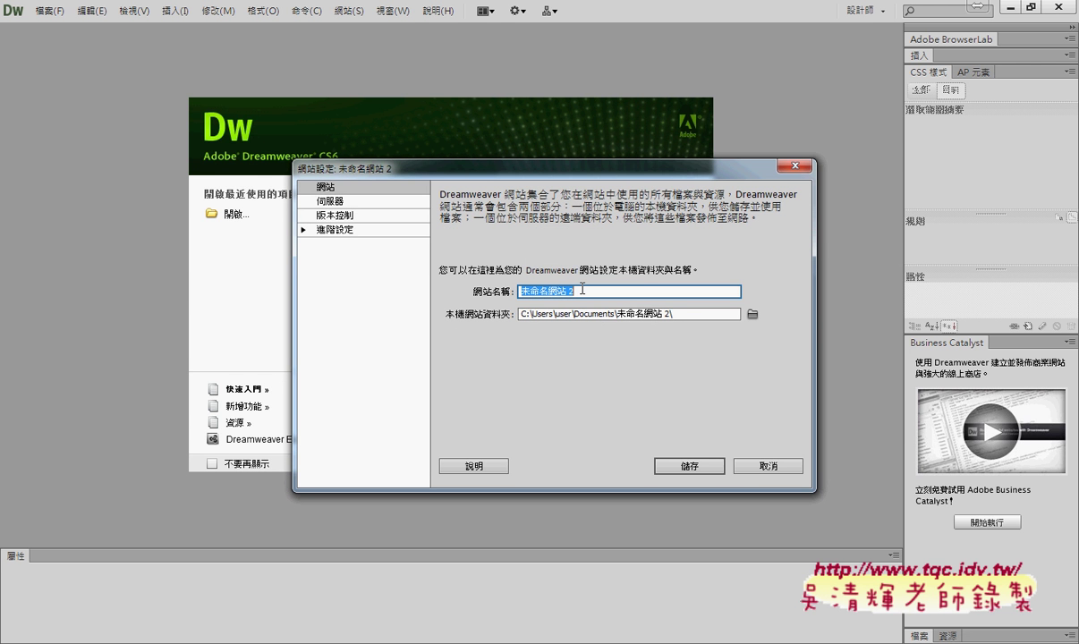
{"action": "type", "text": "PHP01"}
Step: Set the local site folder to D:\XAMPP563\htdocs\PHP01
{"action": "left_click", "coordinate": [753, 314]}
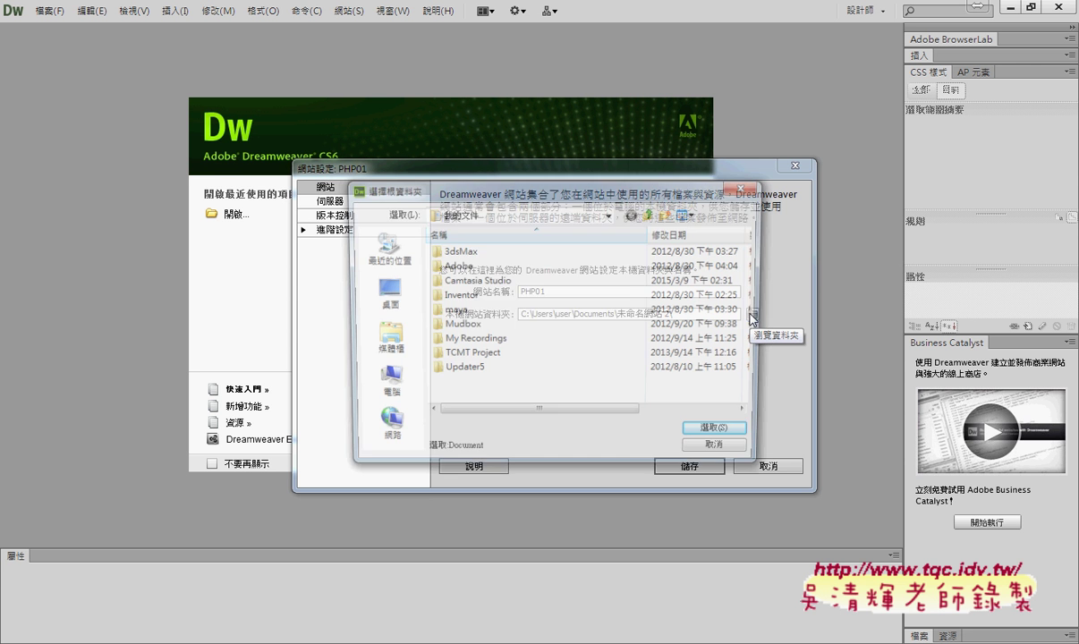
{"action": "left_click", "coordinate": [561, 219]}
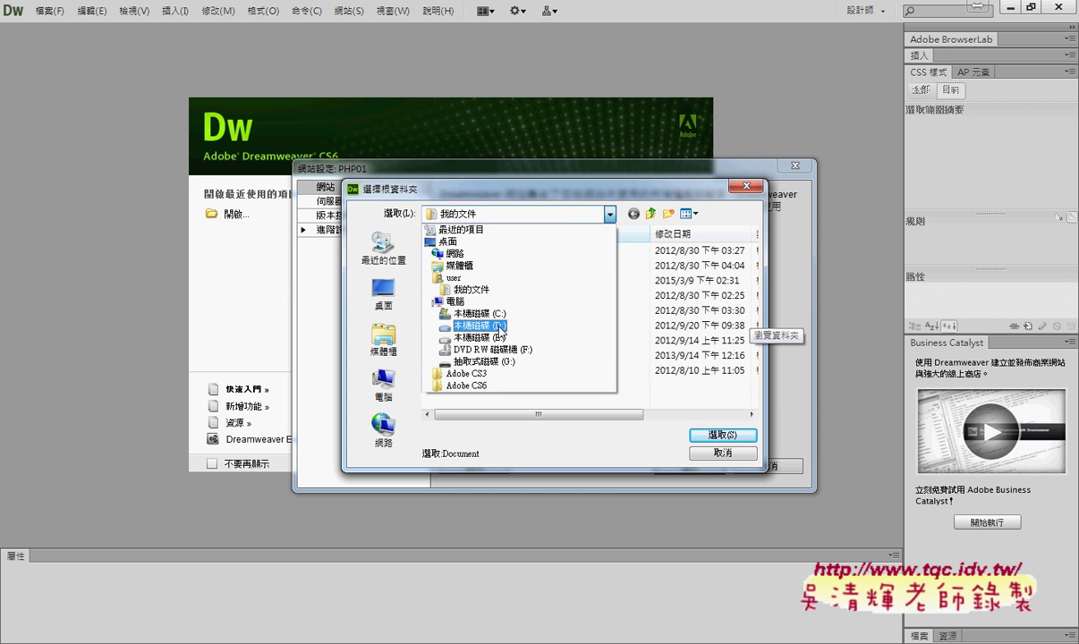
{"action": "left_click", "coordinate": [499, 327]}
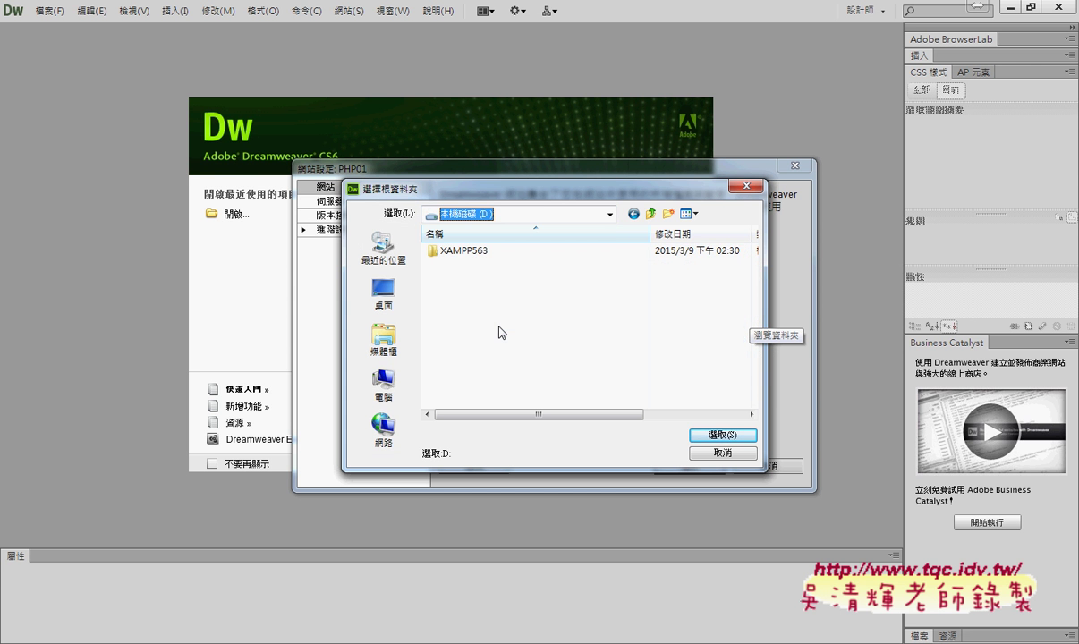
{"action": "double_click", "coordinate": [482, 254]}
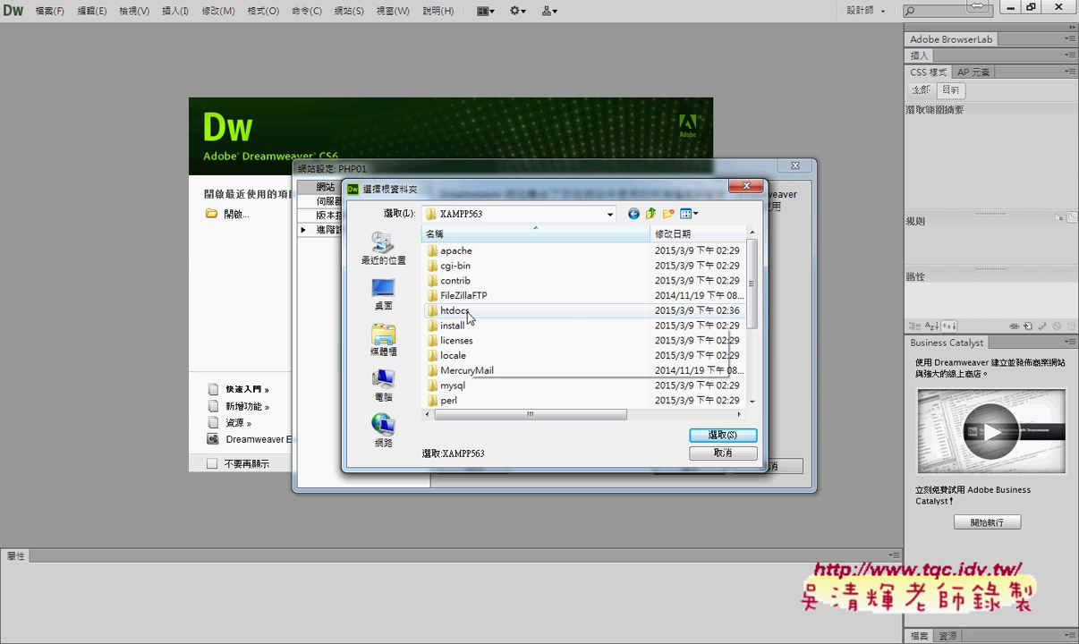
{"action": "double_click", "coordinate": [470, 311]}
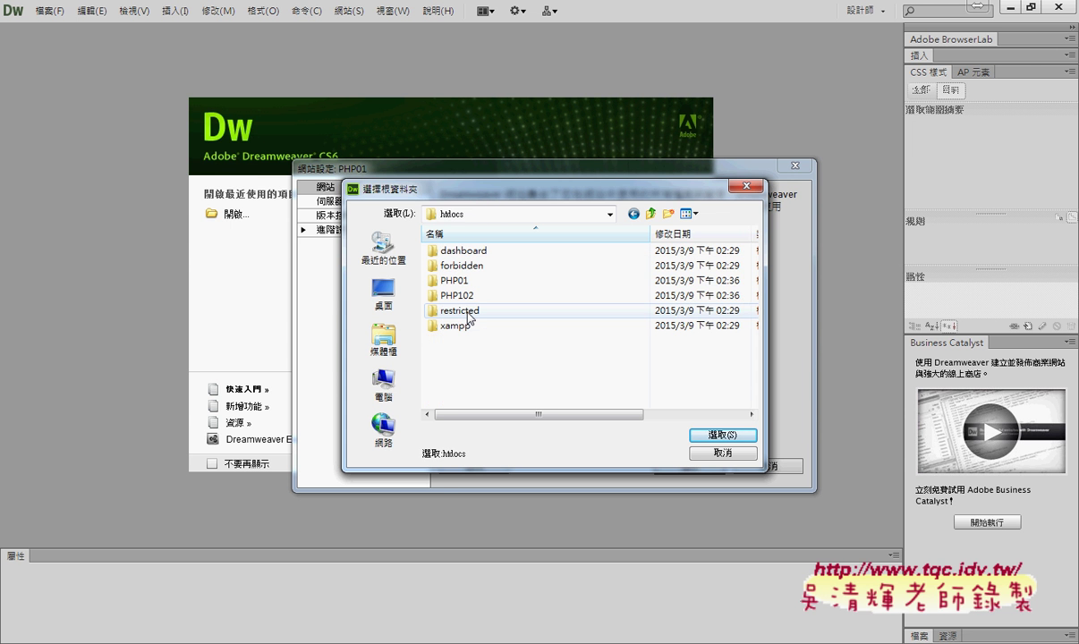
{"action": "double_click", "coordinate": [468, 282]}
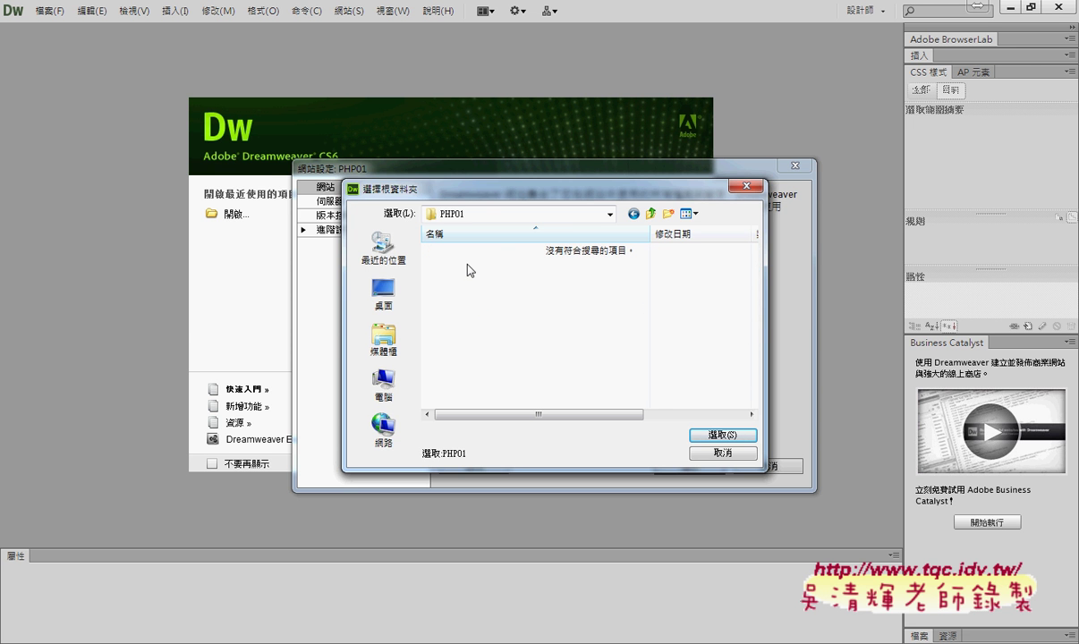
{"action": "left_click", "coordinate": [723, 436]}
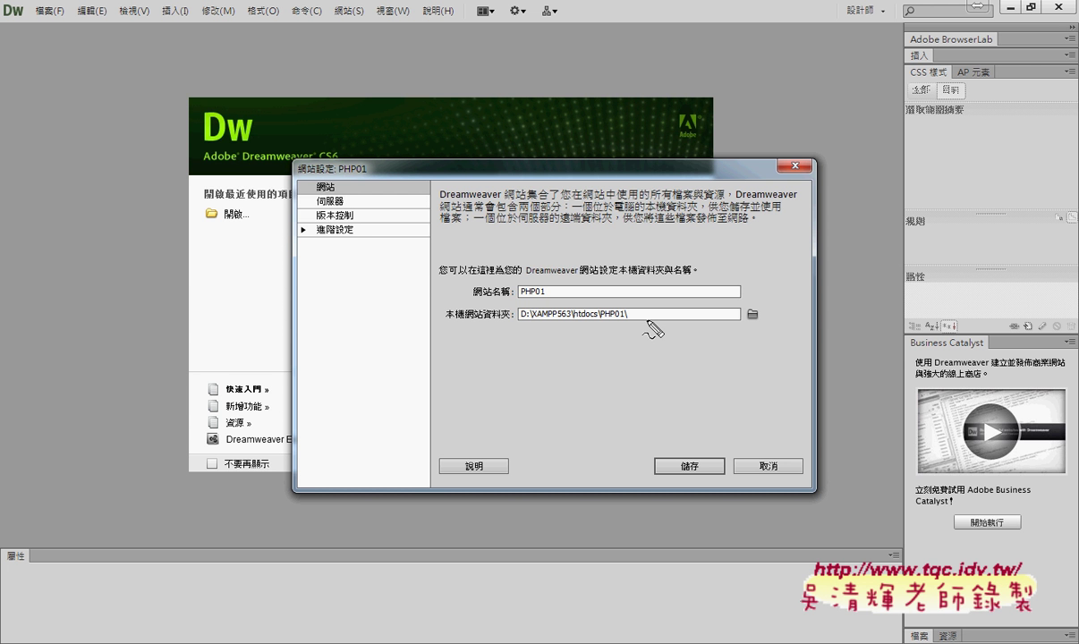
{"action": "left_click", "coordinate": [345, 12]}
{"action": "left_click_drag", "start_coordinate": [356, 11], "coordinate": [347, 27]}
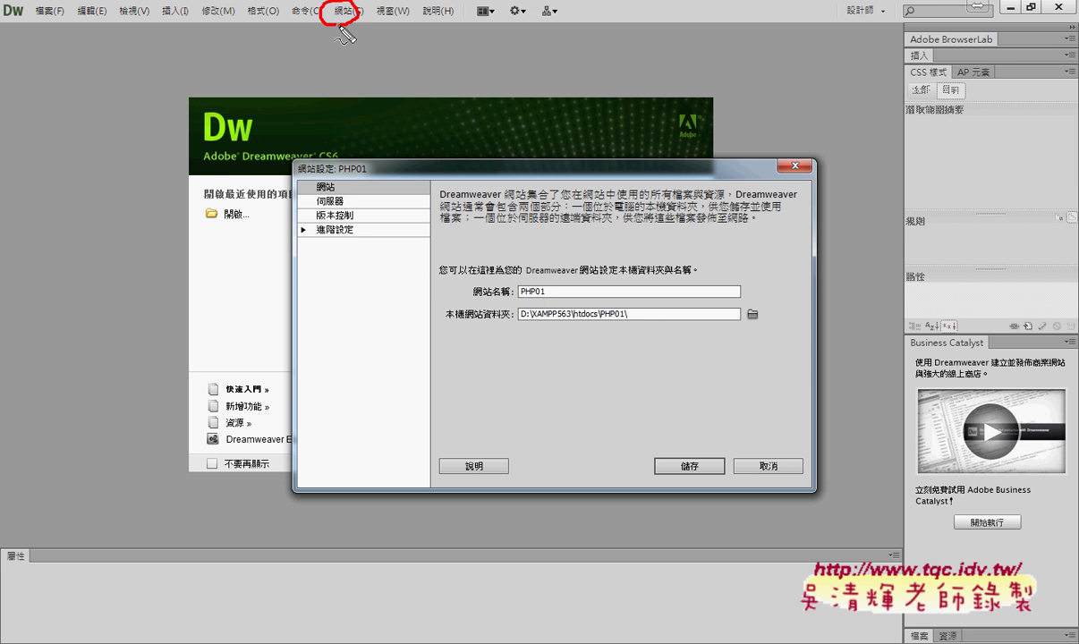
{"action": "left_click_drag", "start_coordinate": [540, 301], "coordinate": [520, 304]}
{"action": "left_click_drag", "start_coordinate": [632, 323], "coordinate": [535, 325]}
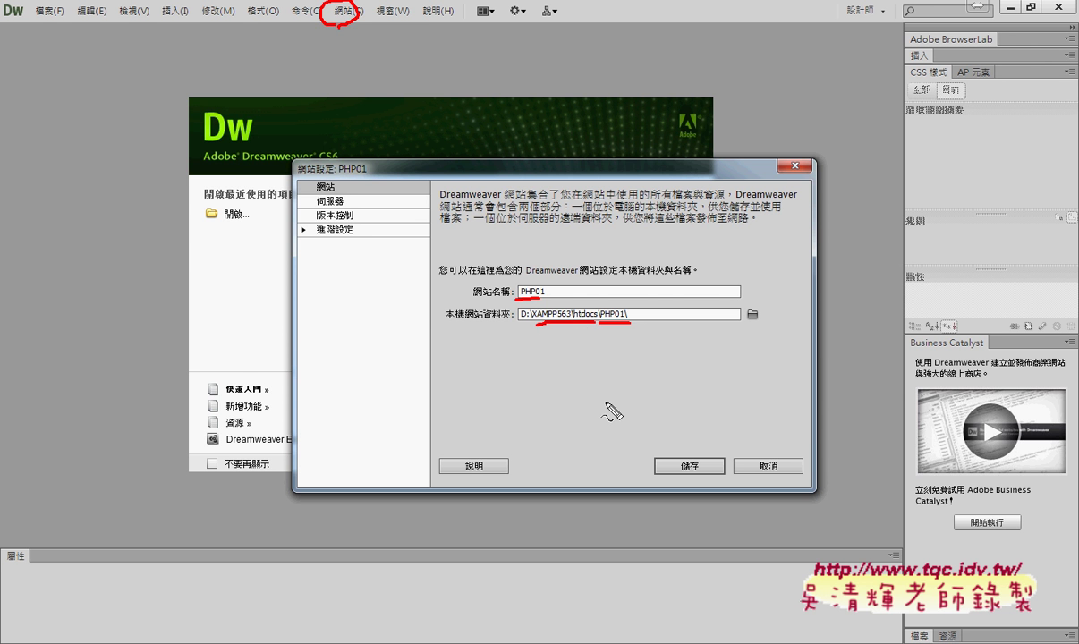
{"action": "key", "text": "Escape"}
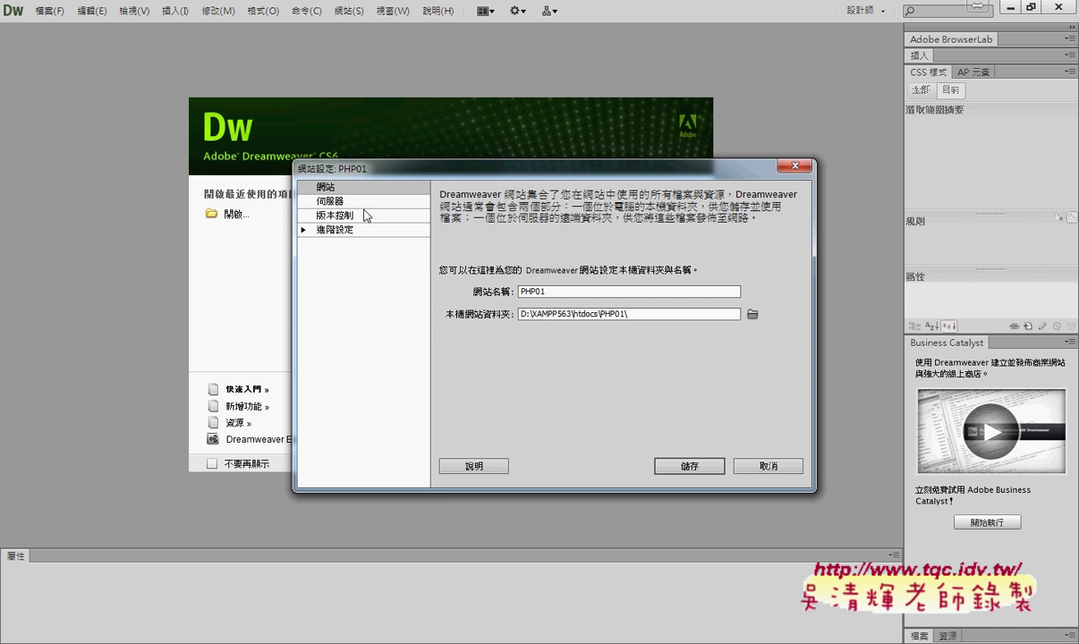
Step: Add a server named PHP01 to the site and set its connection method to 本機/網路 (local/network)
{"action": "left_click", "coordinate": [329, 204]}
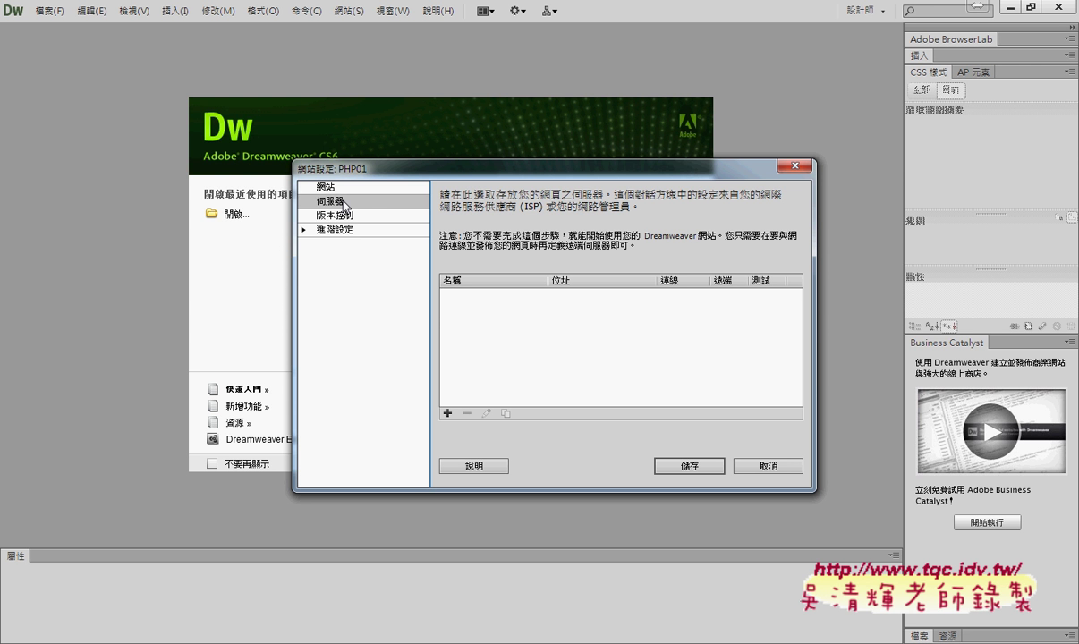
{"action": "left_click", "coordinate": [448, 414]}
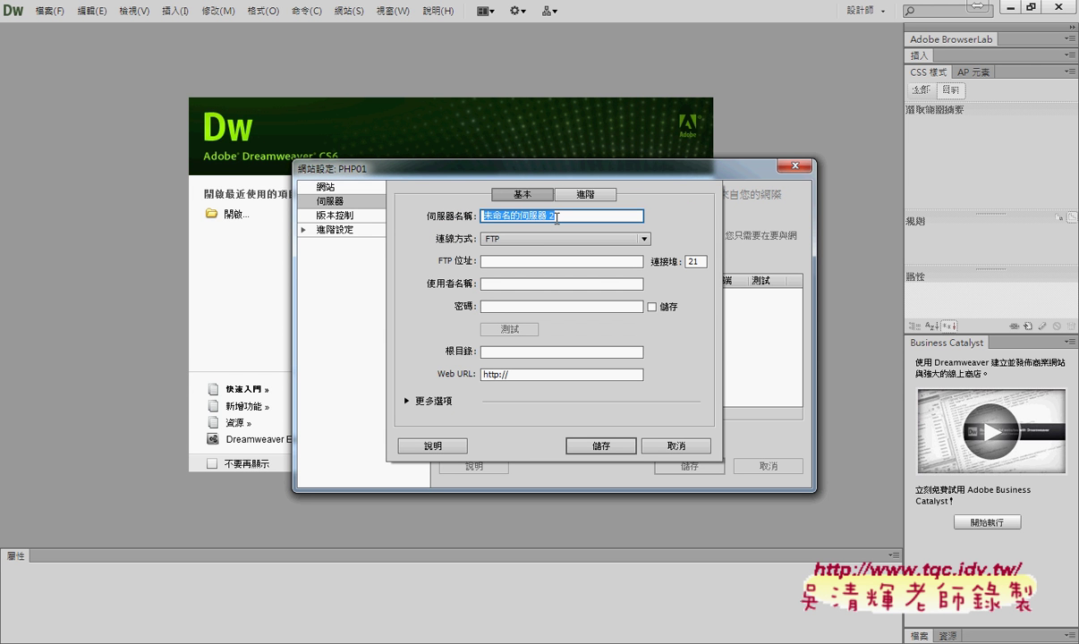
{"action": "type", "text": "PHP"}
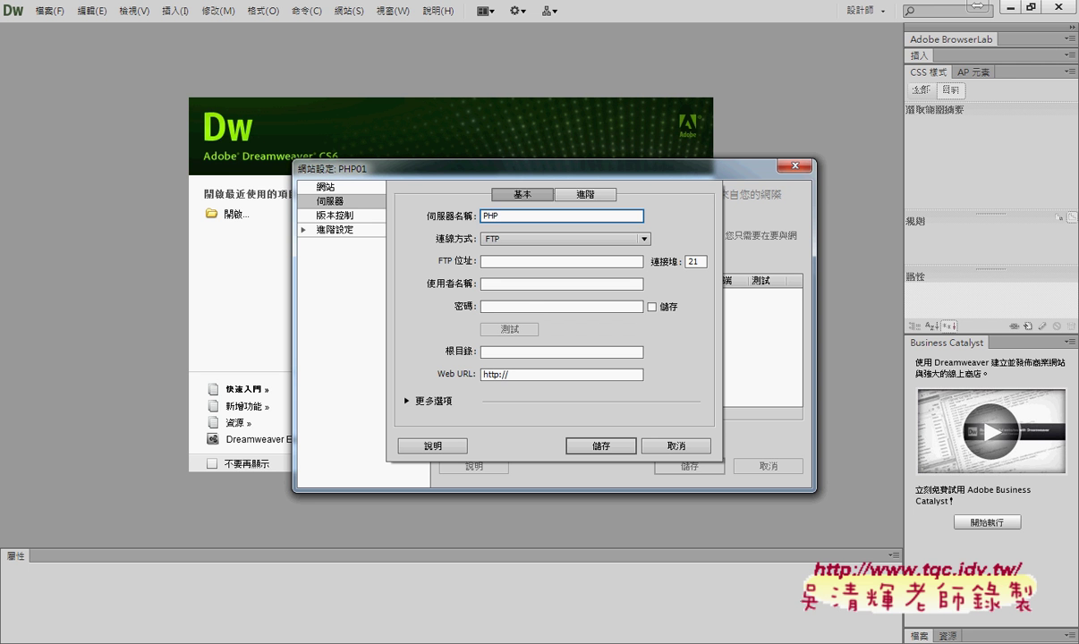
{"action": "type", "text": "01"}
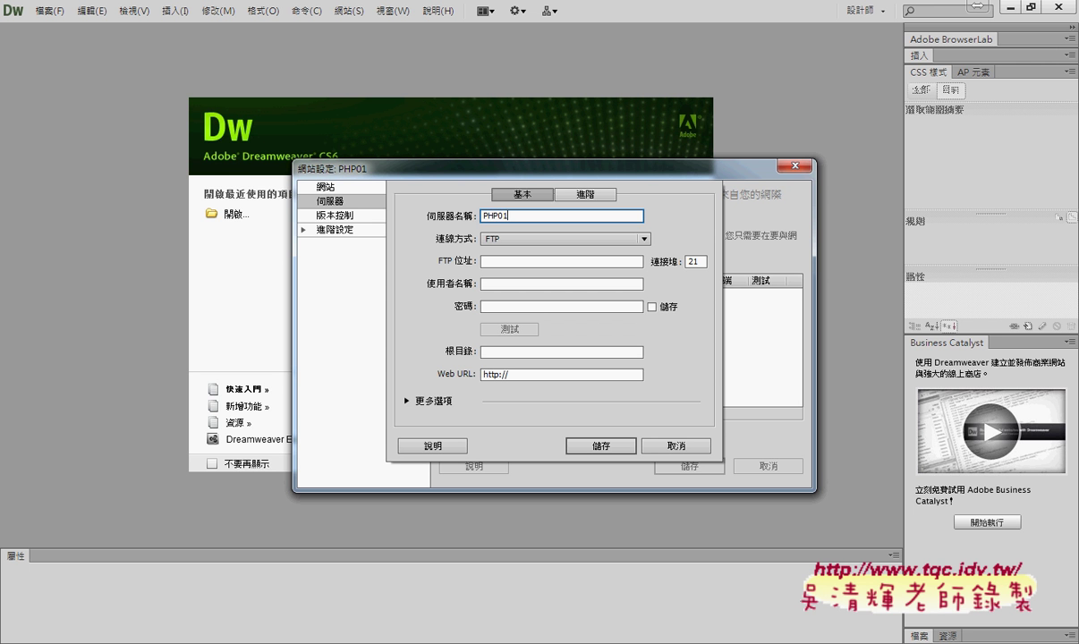
{"action": "left_click", "coordinate": [645, 240]}
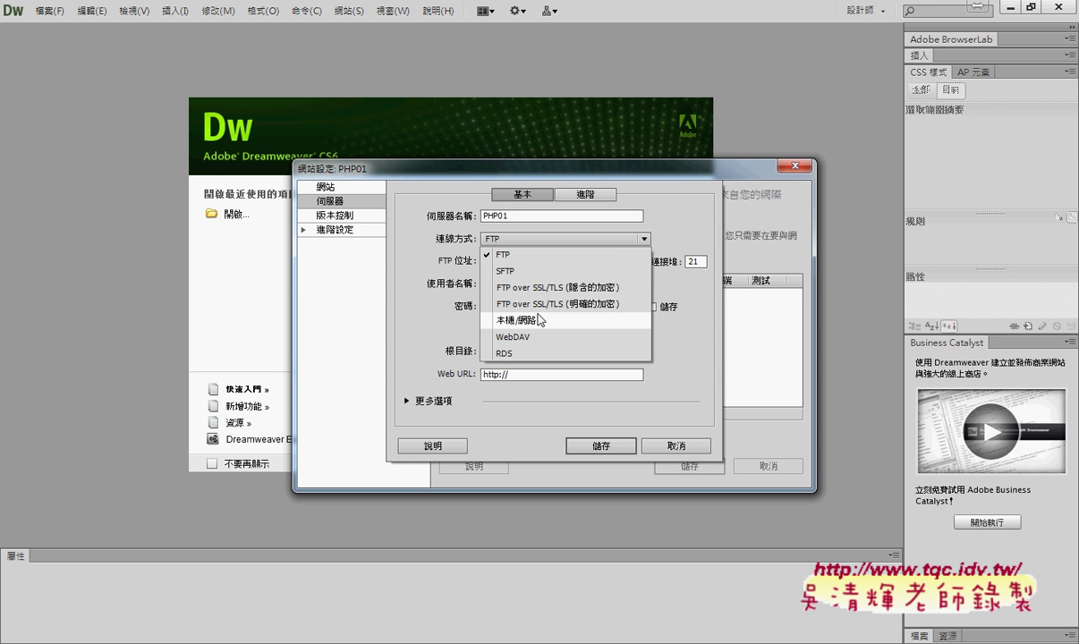
{"action": "left_click", "coordinate": [519, 322]}
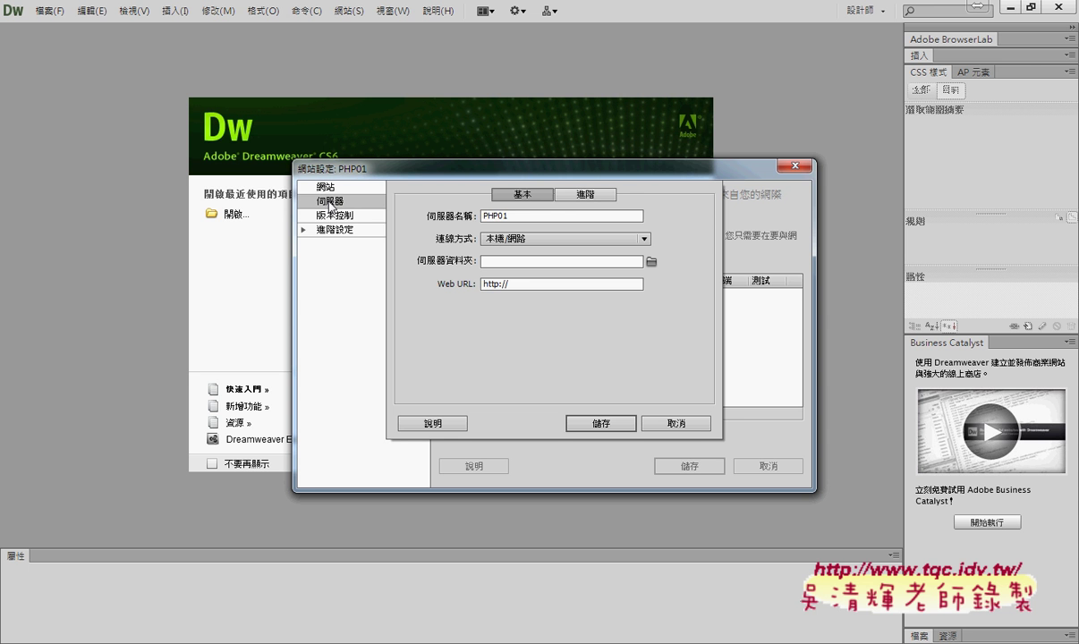
Step: Set the server folder to D:\XAMPP563\htdocs\PHP01
{"action": "left_click", "coordinate": [513, 262]}
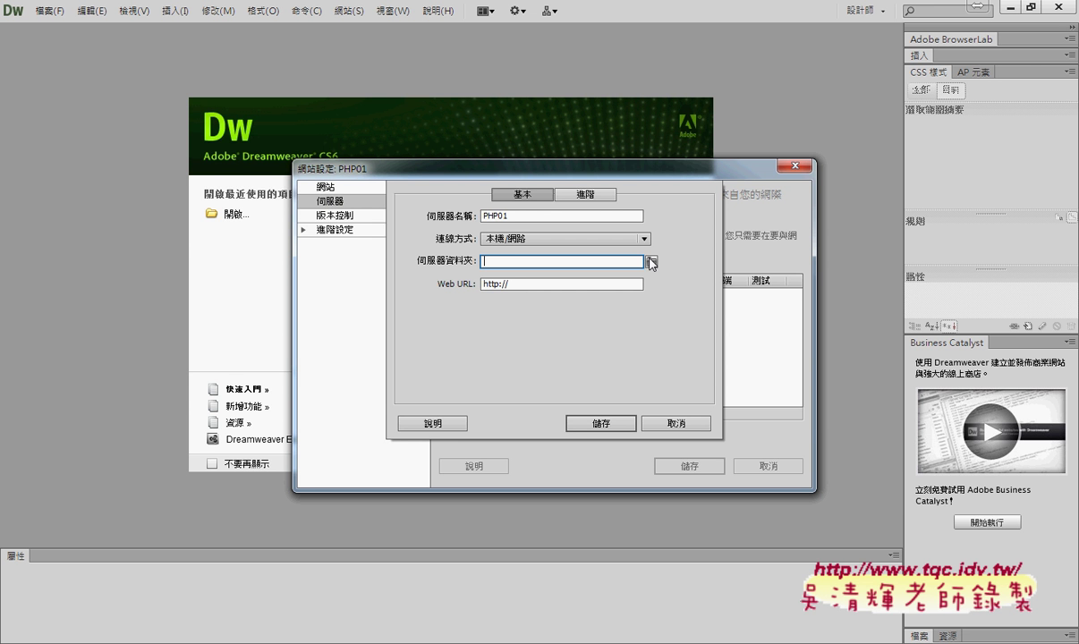
{"action": "left_click", "coordinate": [652, 262]}
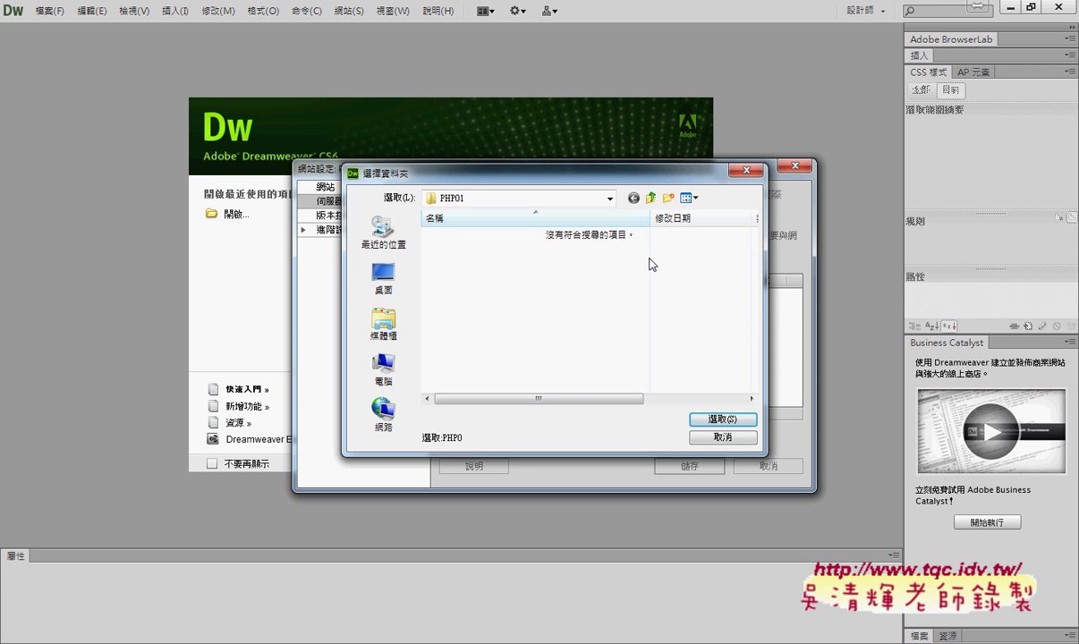
{"action": "left_click", "coordinate": [651, 198]}
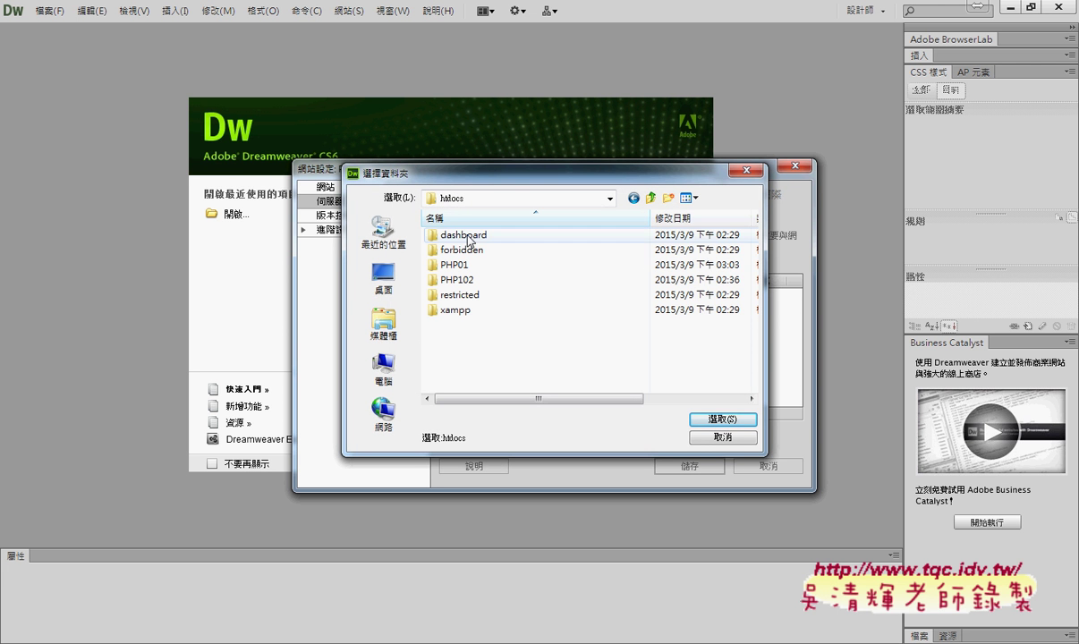
{"action": "double_click", "coordinate": [456, 266]}
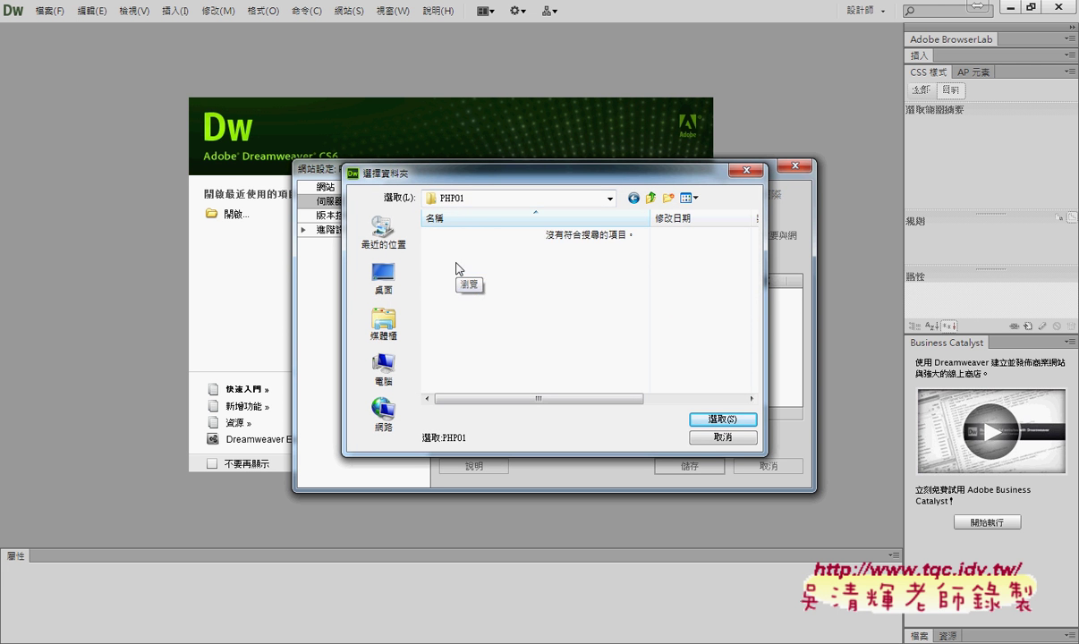
{"action": "left_click", "coordinate": [723, 419]}
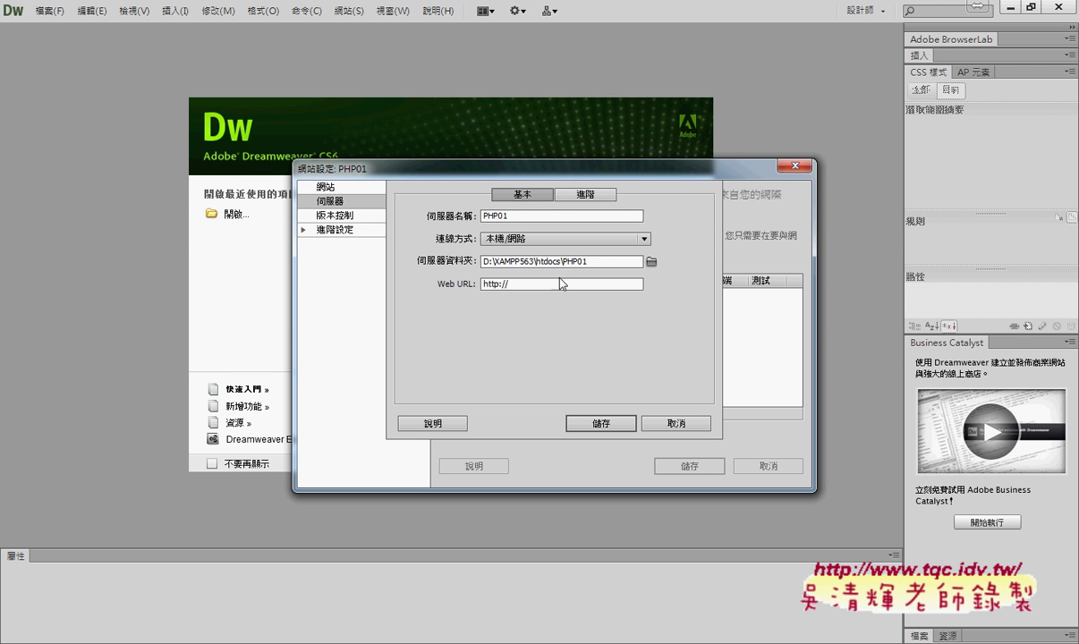
{"action": "left_click", "coordinate": [537, 284]}
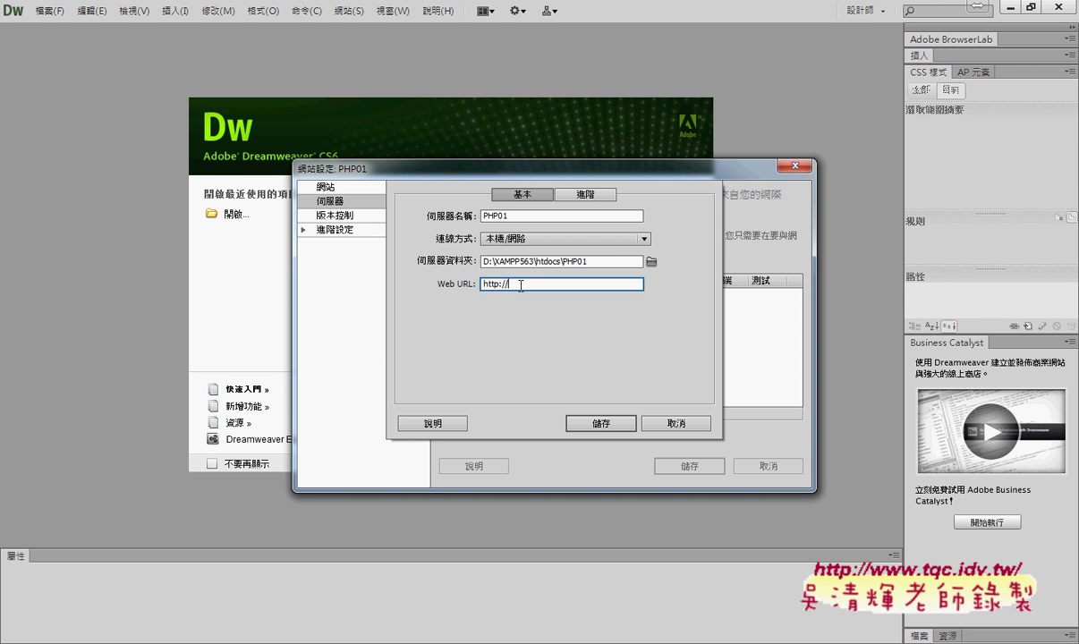
{"action": "key", "text": "alt+Tab"}
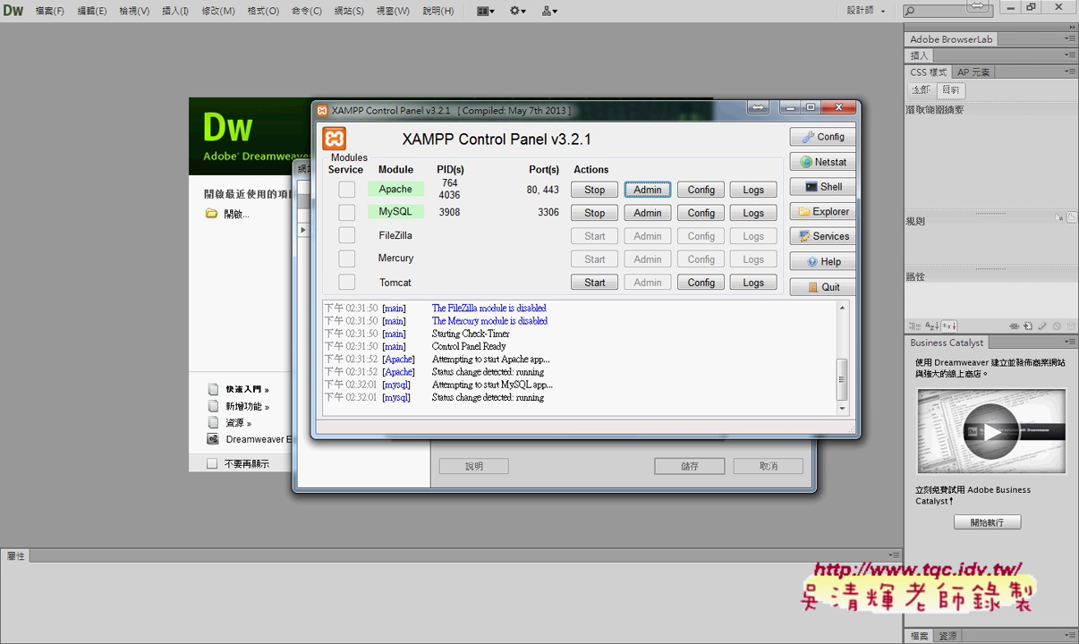
{"action": "left_click", "coordinate": [648, 189]}
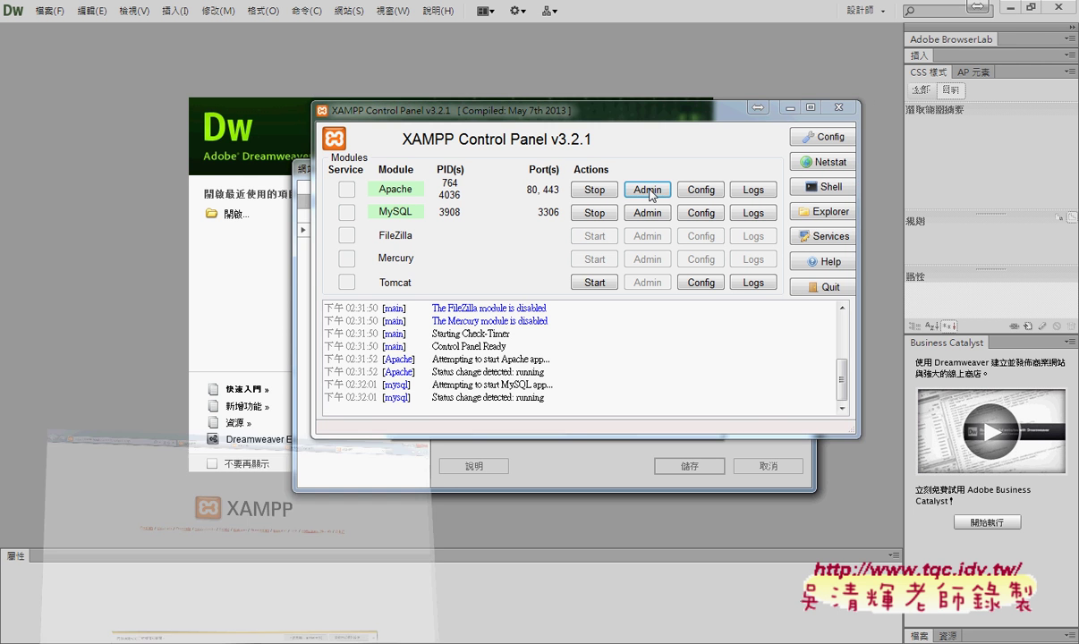
{"action": "left_click", "coordinate": [166, 30]}
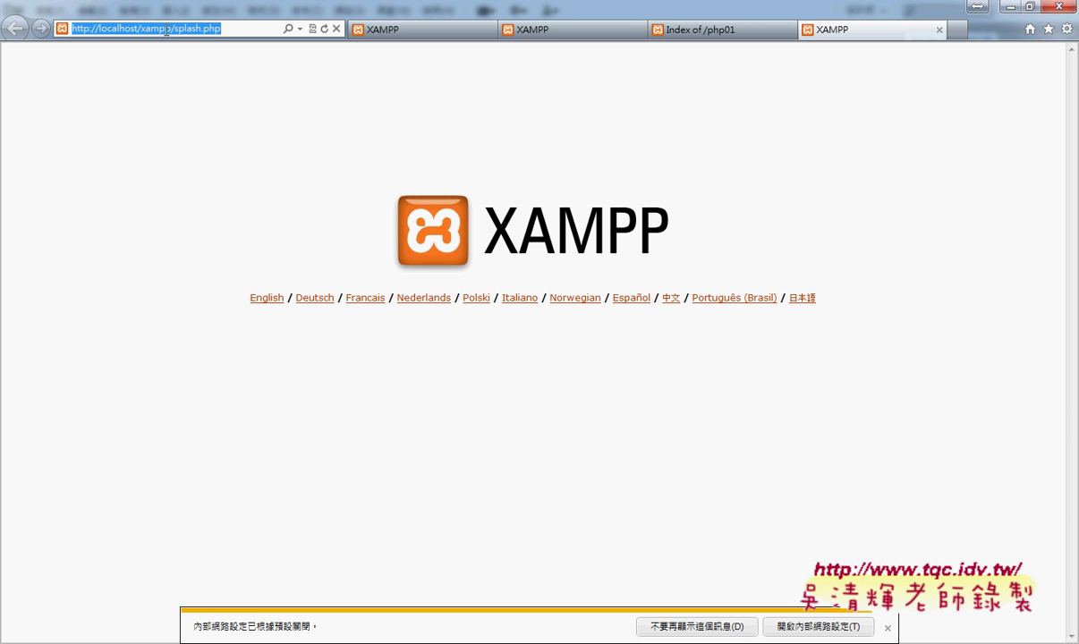
{"action": "left_click", "coordinate": [141, 28]}
{"action": "left_click_drag", "start_coordinate": [143, 29], "coordinate": [238, 24]}
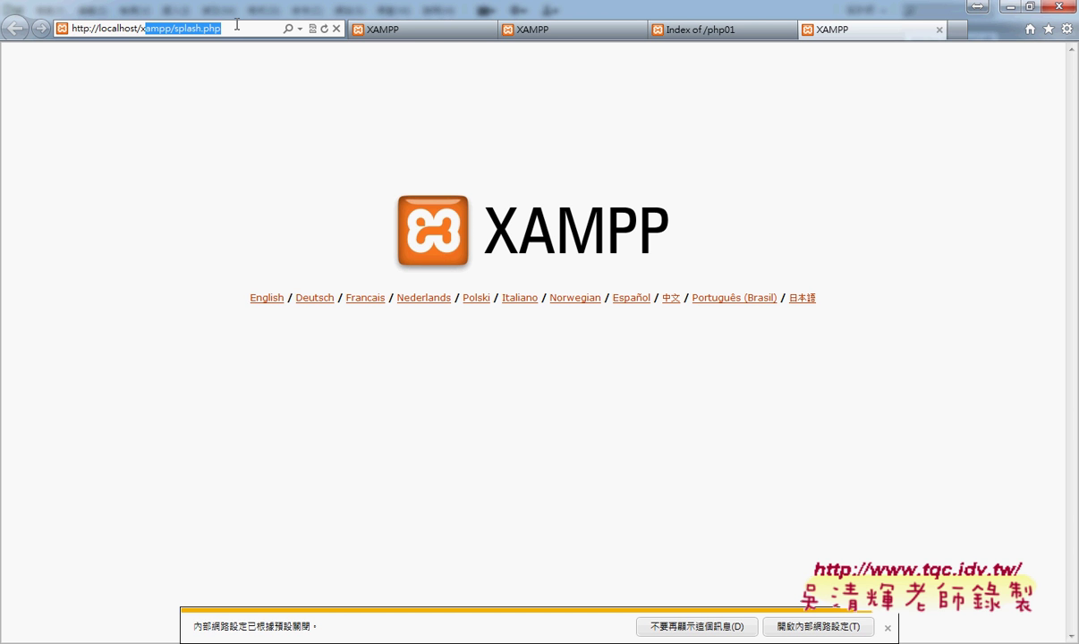
{"action": "key", "text": "BackSpace"}
{"action": "key", "text": "BackSpace"}
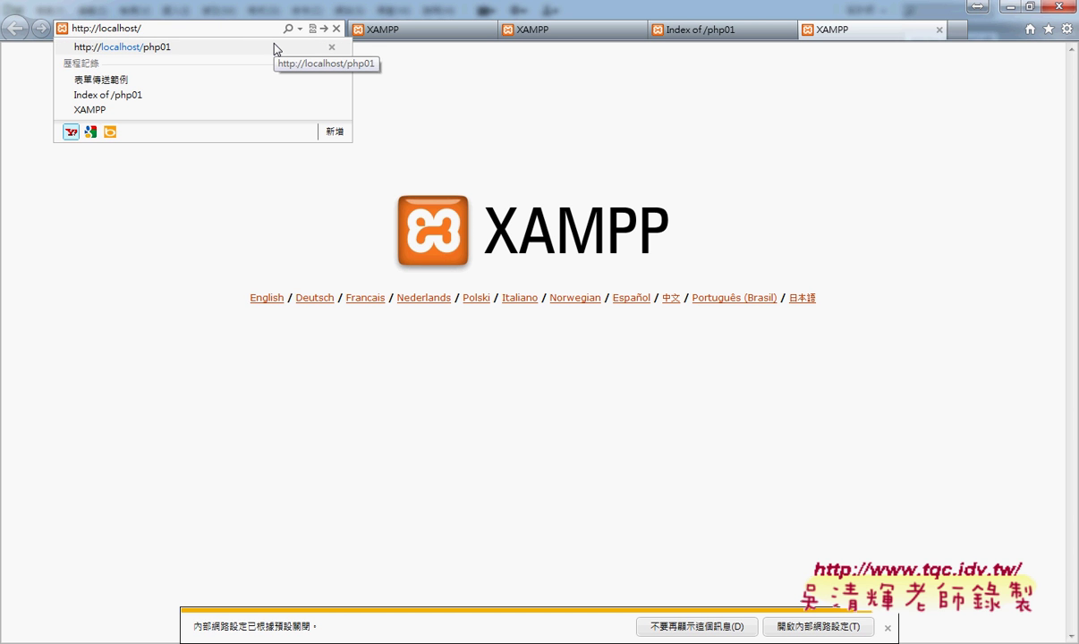
{"action": "type", "text": "PHP01"}
{"action": "key", "text": "Return"}
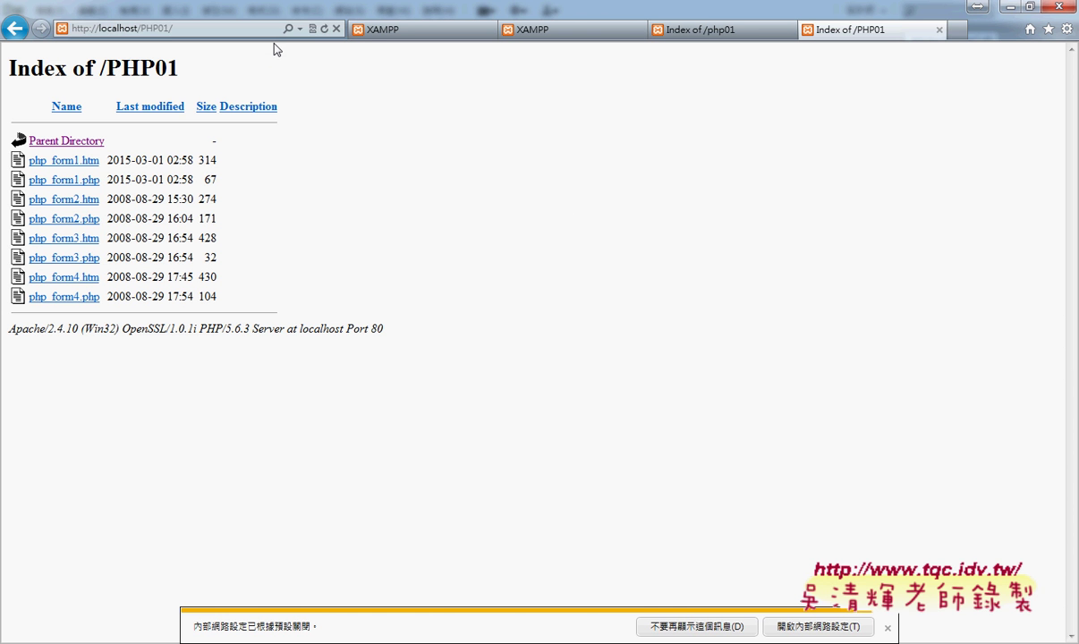
{"action": "right_click", "coordinate": [184, 35]}
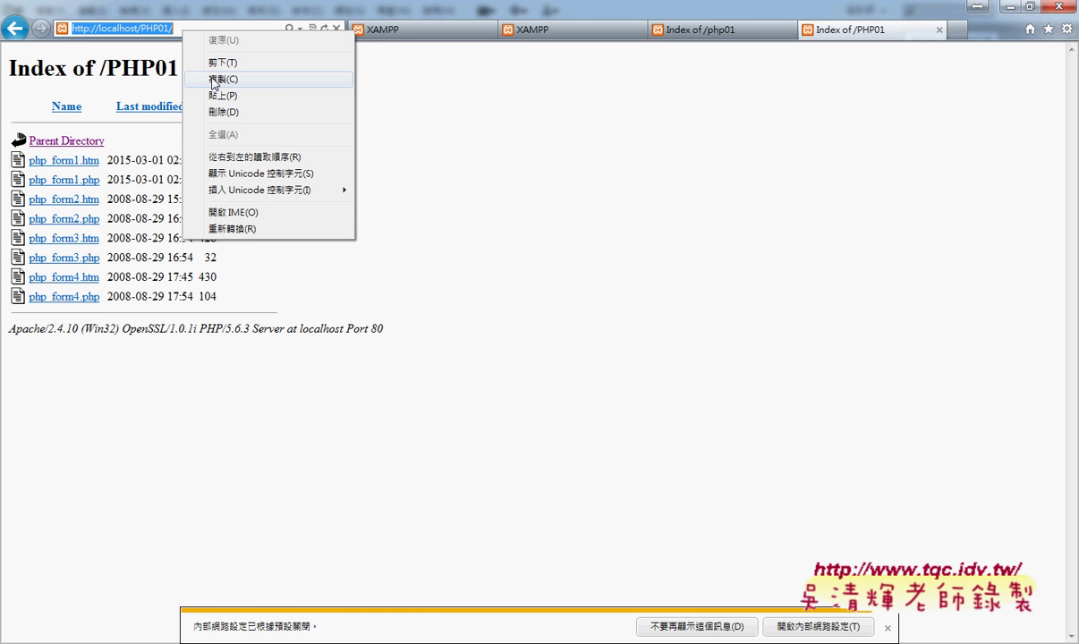
{"action": "left_click", "coordinate": [215, 80]}
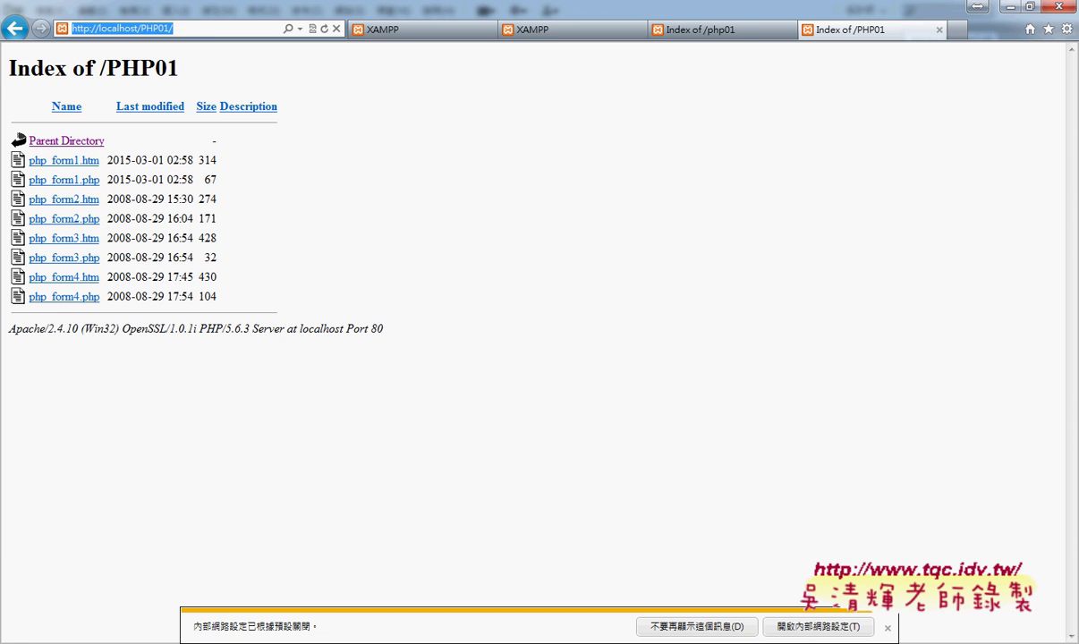
{"action": "key", "text": "alt+Tab"}
{"action": "left_click_drag", "start_coordinate": [512, 283], "coordinate": [475, 286]}
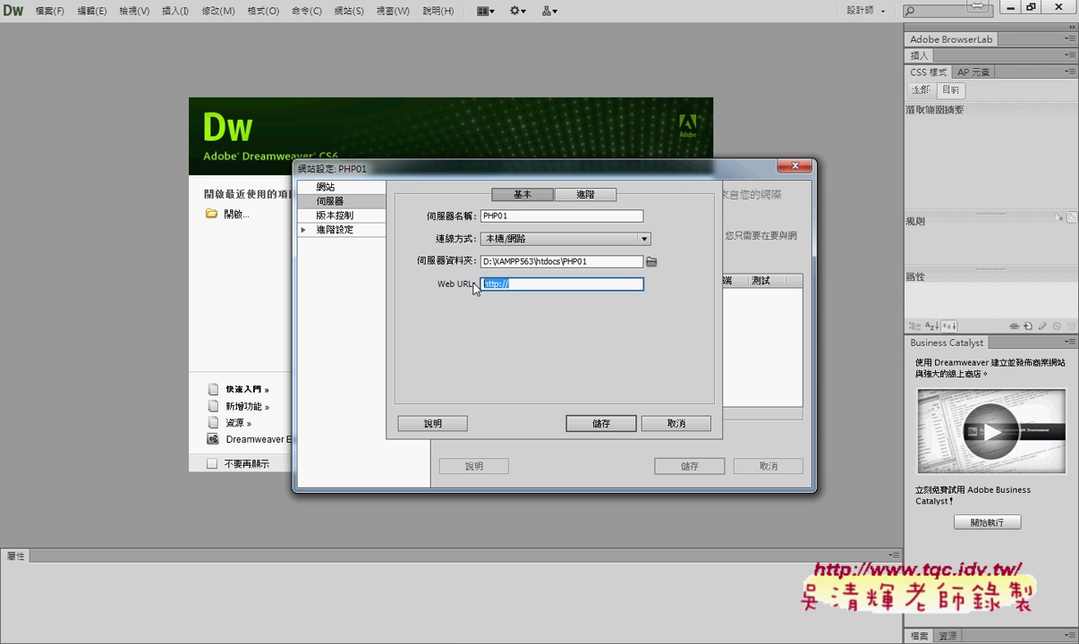
{"action": "right_click", "coordinate": [475, 286]}
{"action": "left_click", "coordinate": [510, 345]}
{"action": "mouse_move", "coordinate": [563, 266]}
{"action": "left_mouse_down"}
{"action": "mouse_move", "coordinate": [461, 270]}
{"action": "mouse_move", "coordinate": [452, 255]}
{"action": "mouse_move", "coordinate": [597, 252]}
{"action": "mouse_move", "coordinate": [403, 255]}
{"action": "mouse_move", "coordinate": [426, 285]}
{"action": "mouse_move", "coordinate": [540, 293]}
{"action": "left_mouse_up"}
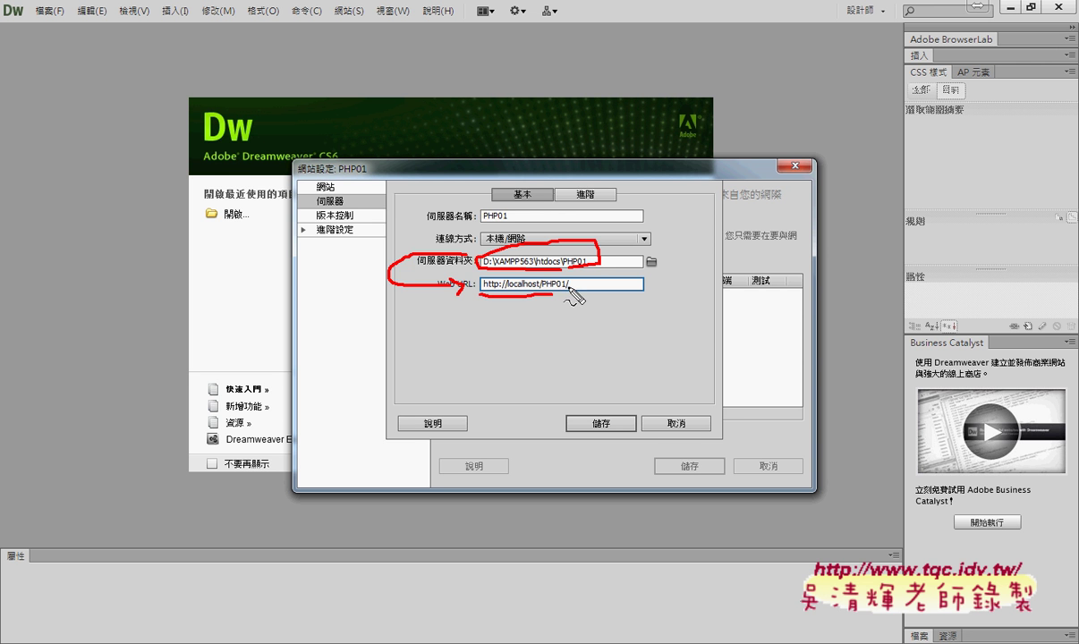
{"action": "key", "text": "Escape"}
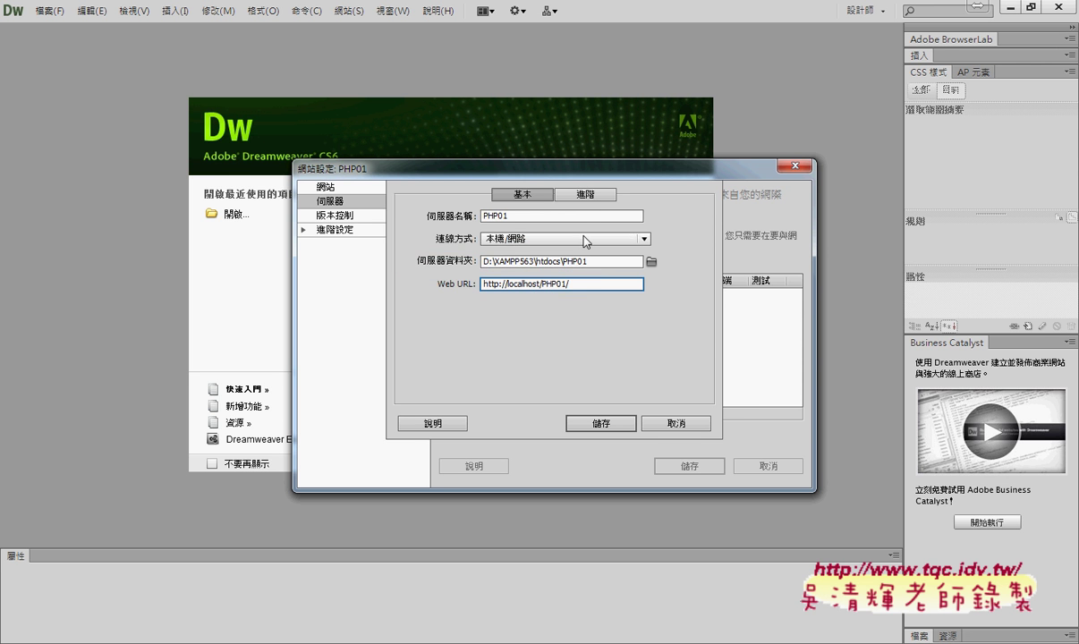
Step: Set the testing server's server model (伺服器模式) to PHP MySQL in the advanced server settings
{"action": "left_click", "coordinate": [585, 197]}
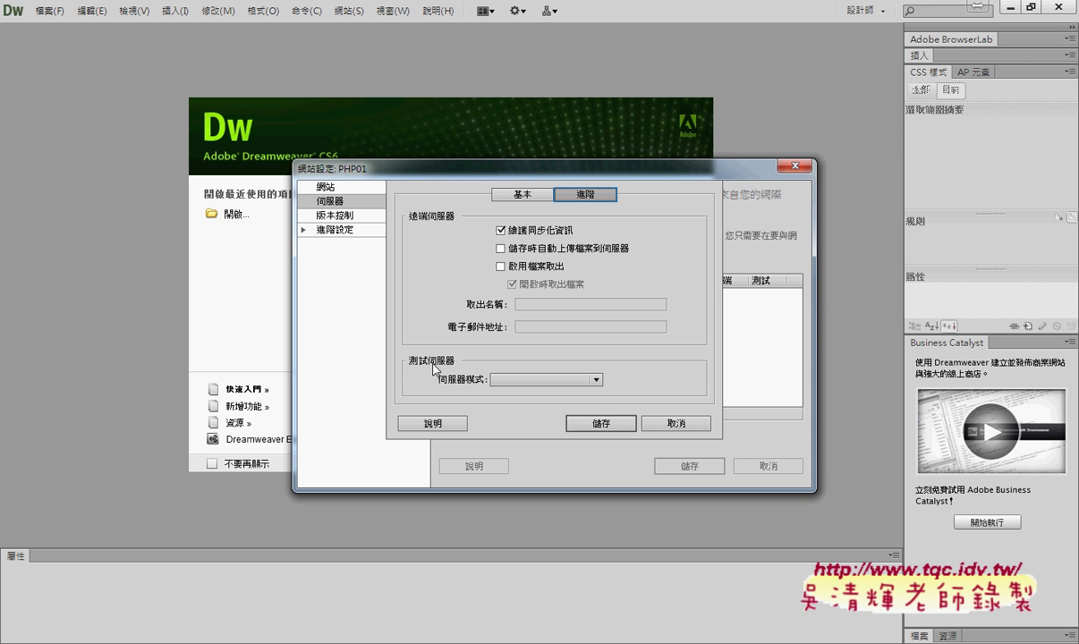
{"action": "left_click", "coordinate": [596, 381]}
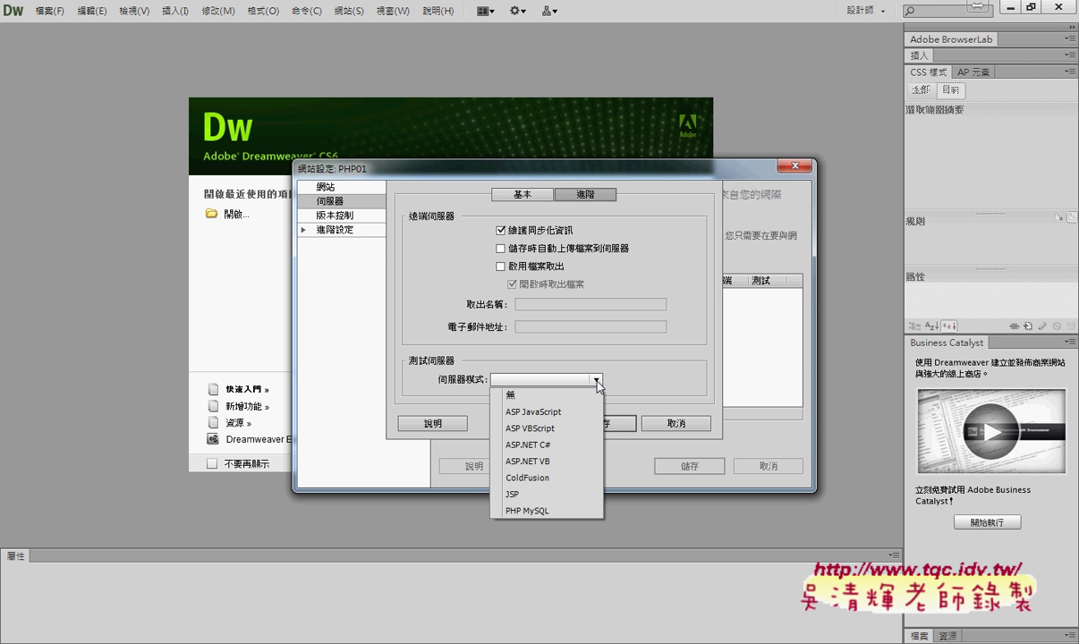
{"action": "left_click", "coordinate": [574, 511]}
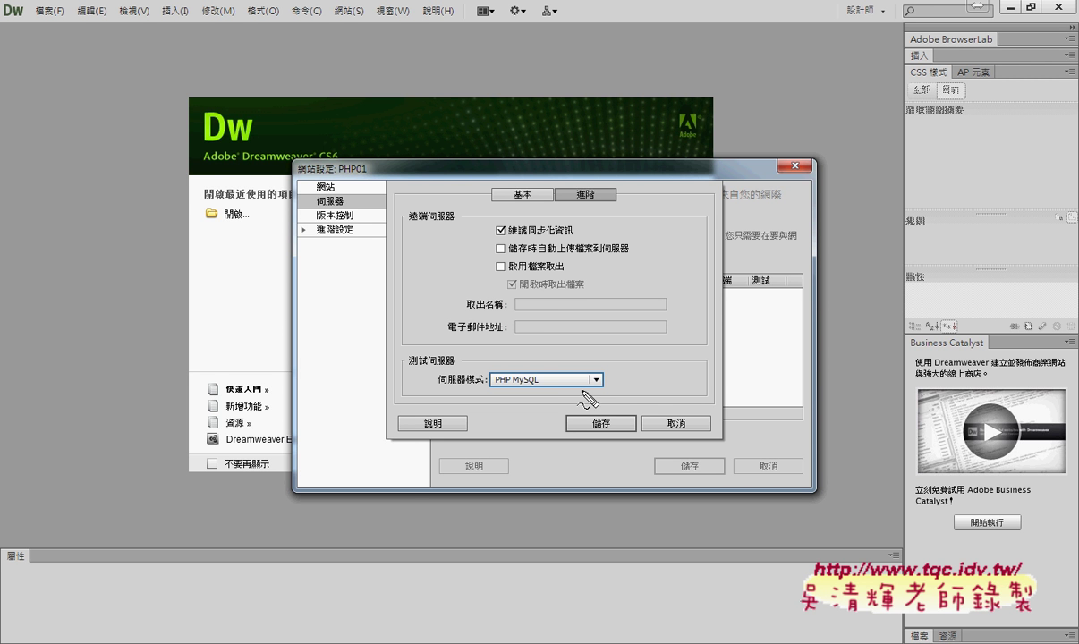
{"action": "mouse_move", "coordinate": [537, 391]}
{"action": "left_mouse_down"}
{"action": "mouse_move", "coordinate": [491, 394]}
{"action": "mouse_move", "coordinate": [504, 371]}
{"action": "left_mouse_up"}
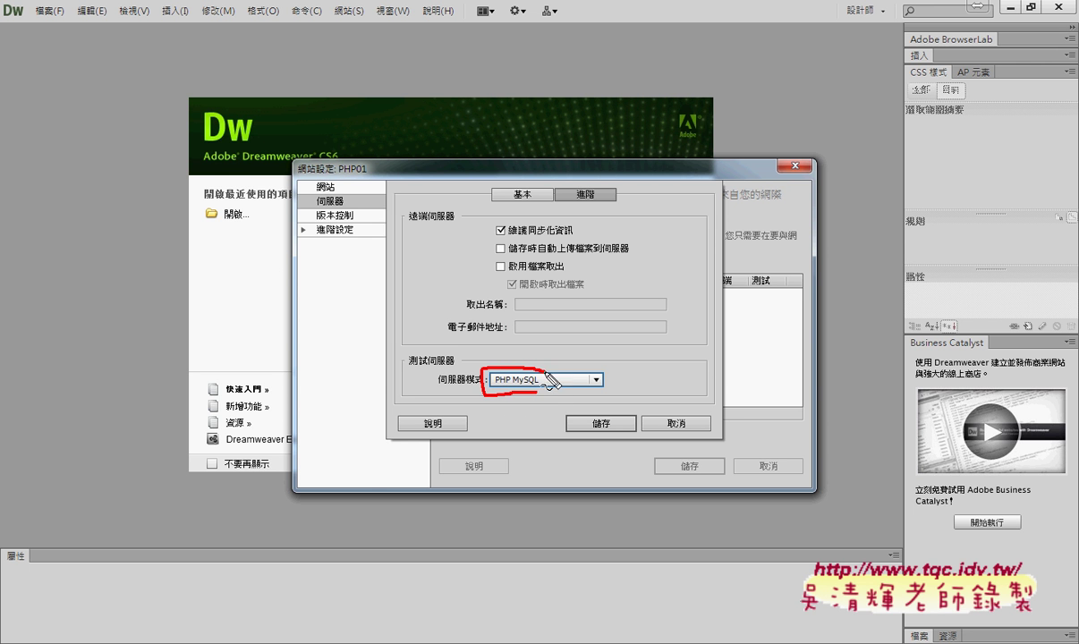
{"action": "mouse_move", "coordinate": [598, 211]}
{"action": "left_mouse_down"}
{"action": "mouse_move", "coordinate": [559, 198]}
{"action": "mouse_move", "coordinate": [619, 179]}
{"action": "mouse_move", "coordinate": [610, 224]}
{"action": "mouse_move", "coordinate": [519, 368]}
{"action": "mouse_move", "coordinate": [512, 351]}
{"action": "mouse_move", "coordinate": [537, 363]}
{"action": "left_mouse_up"}
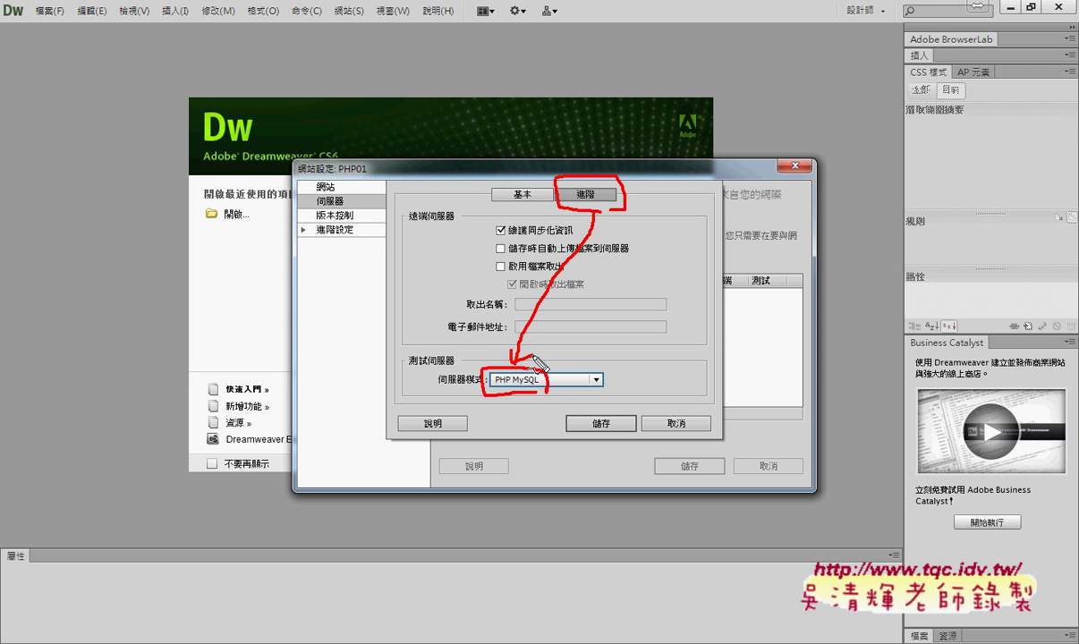
{"action": "key", "text": "Escape"}
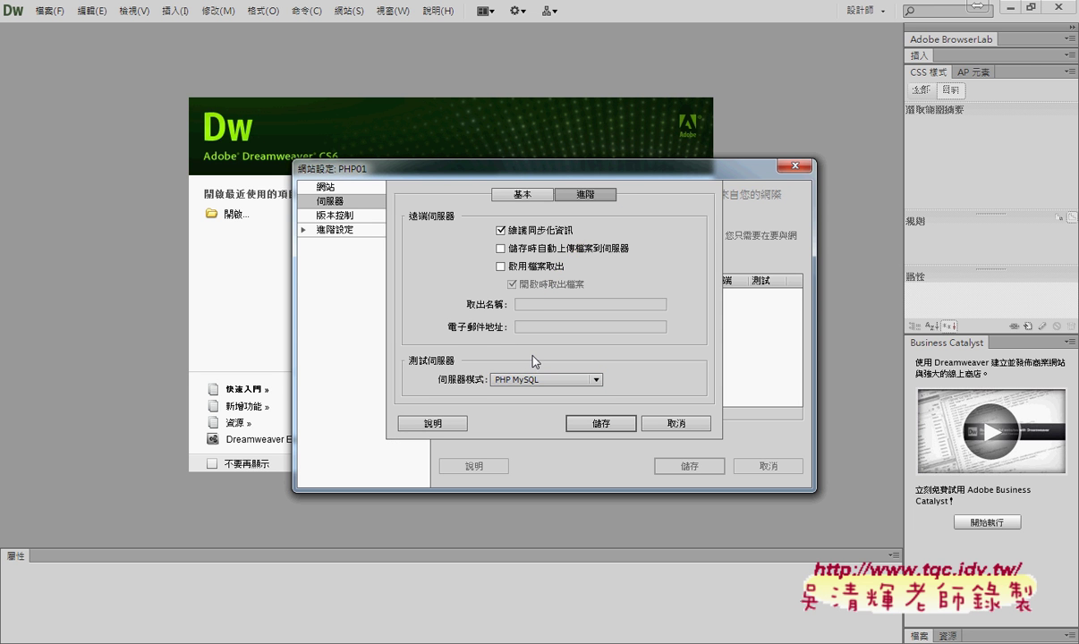
Step: Review the basic and advanced server settings, save the PHP01 server, and enable it as a testing (測試) server too
{"action": "left_click", "coordinate": [503, 193]}
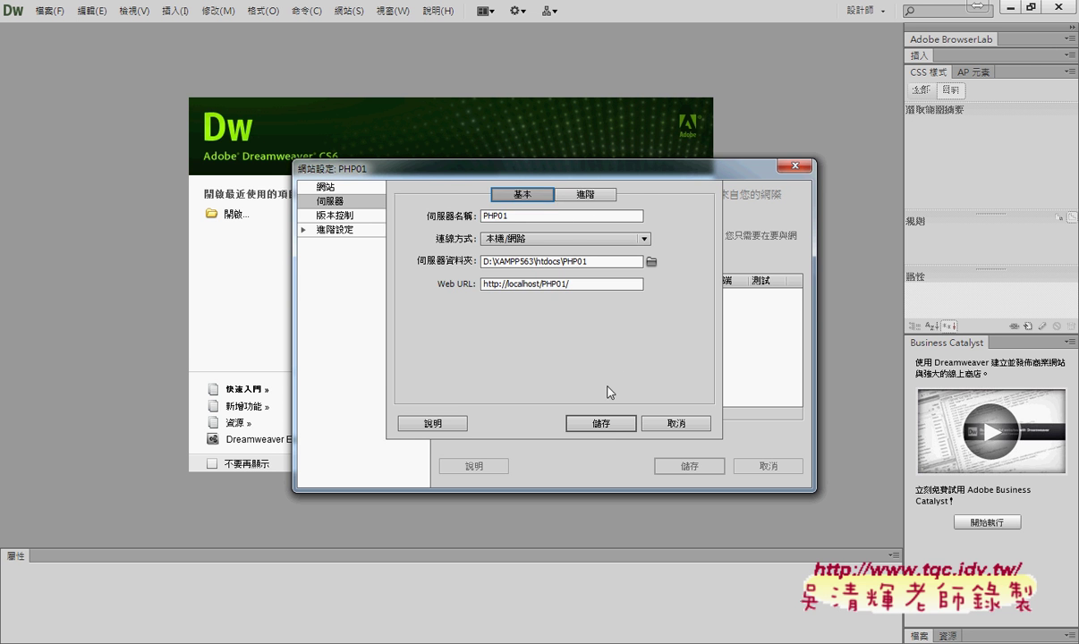
{"action": "left_click", "coordinate": [586, 194]}
{"action": "left_click", "coordinate": [605, 424]}
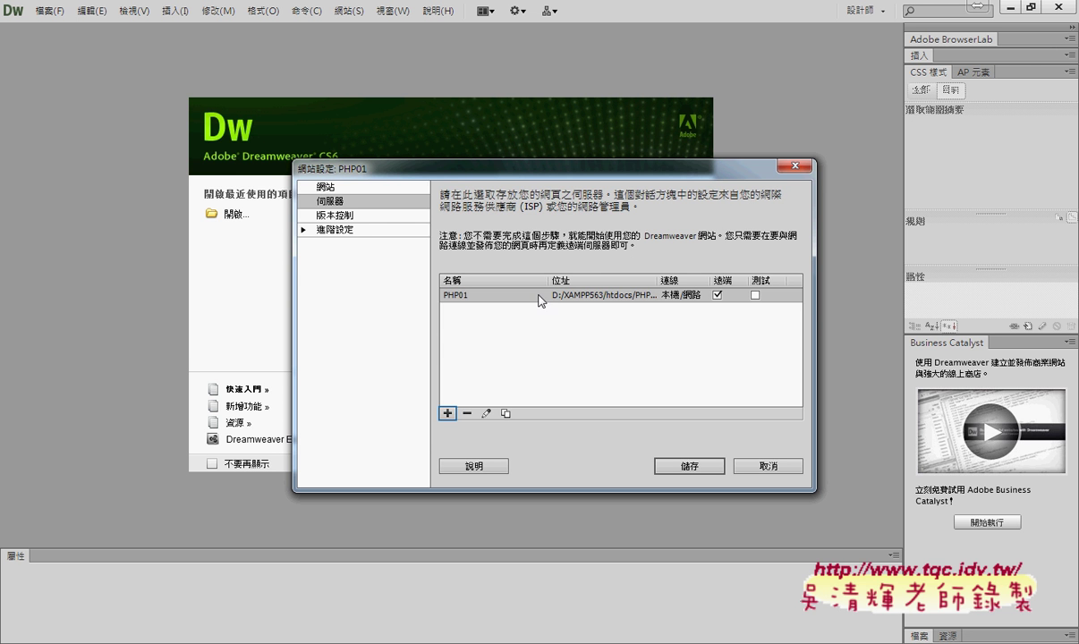
{"action": "left_click", "coordinate": [755, 295]}
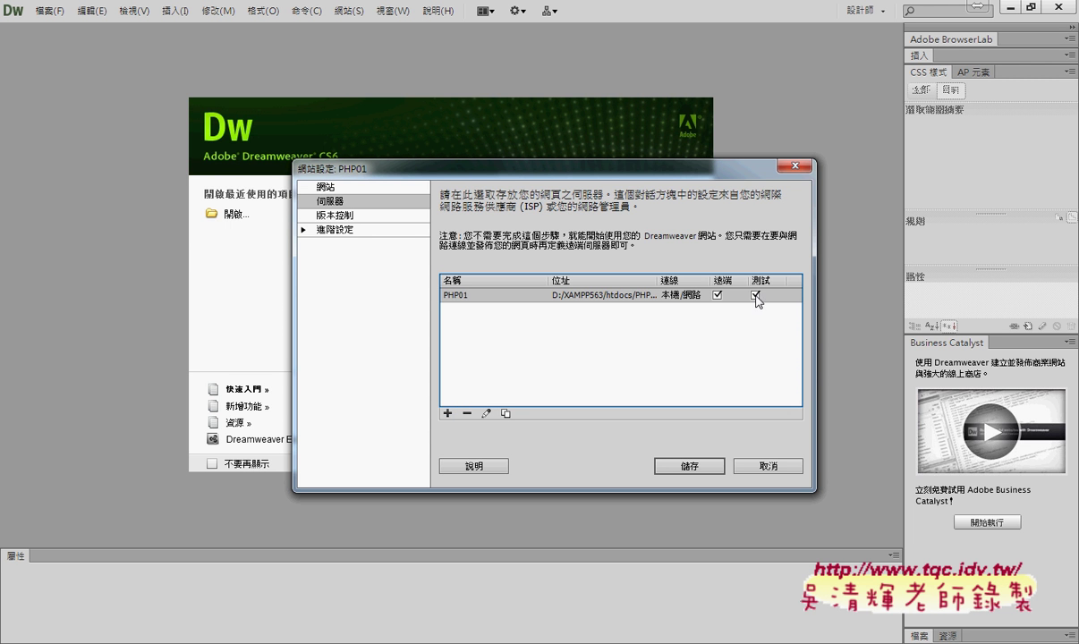